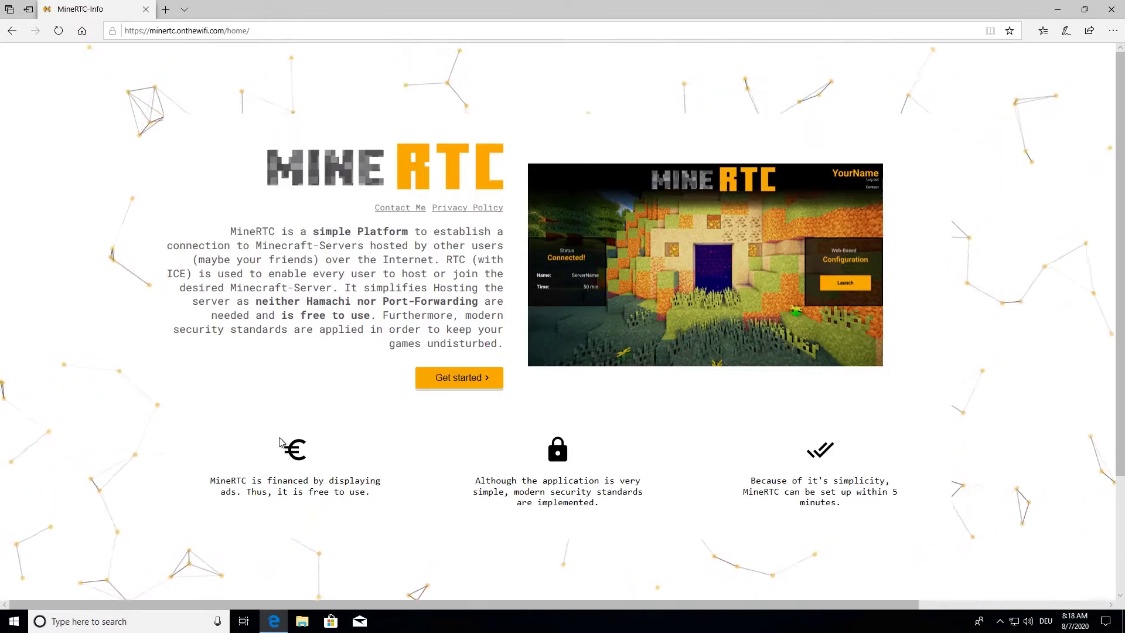
Open the MineRTC control panel's download and login page and save the desktop client archive MineRTC.zip
left_click(454, 383)
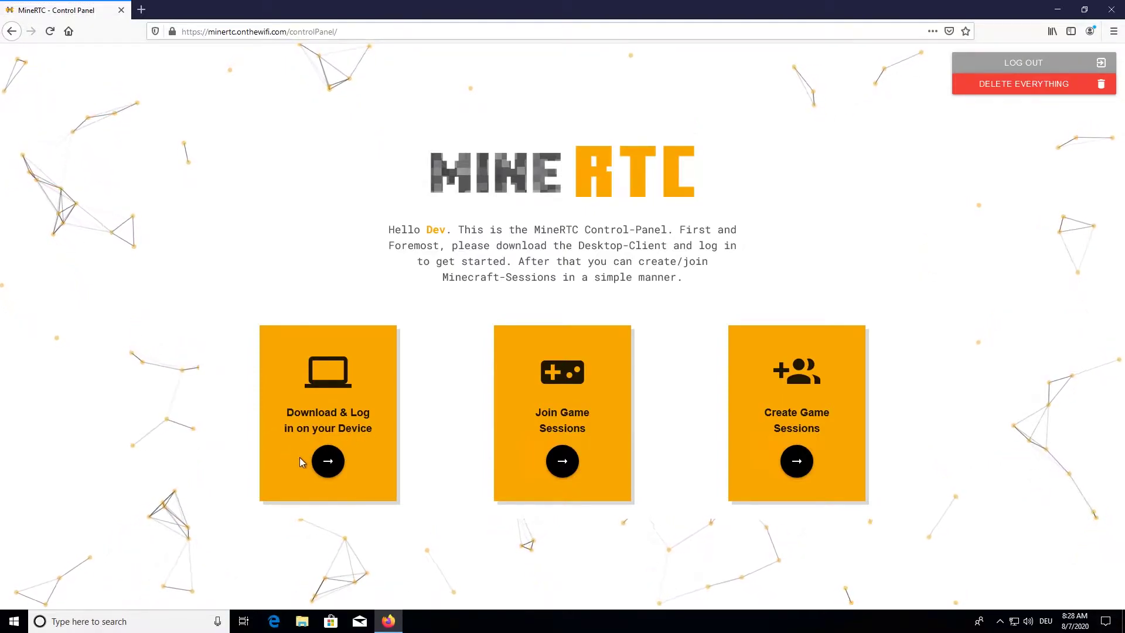
left_click(327, 464)
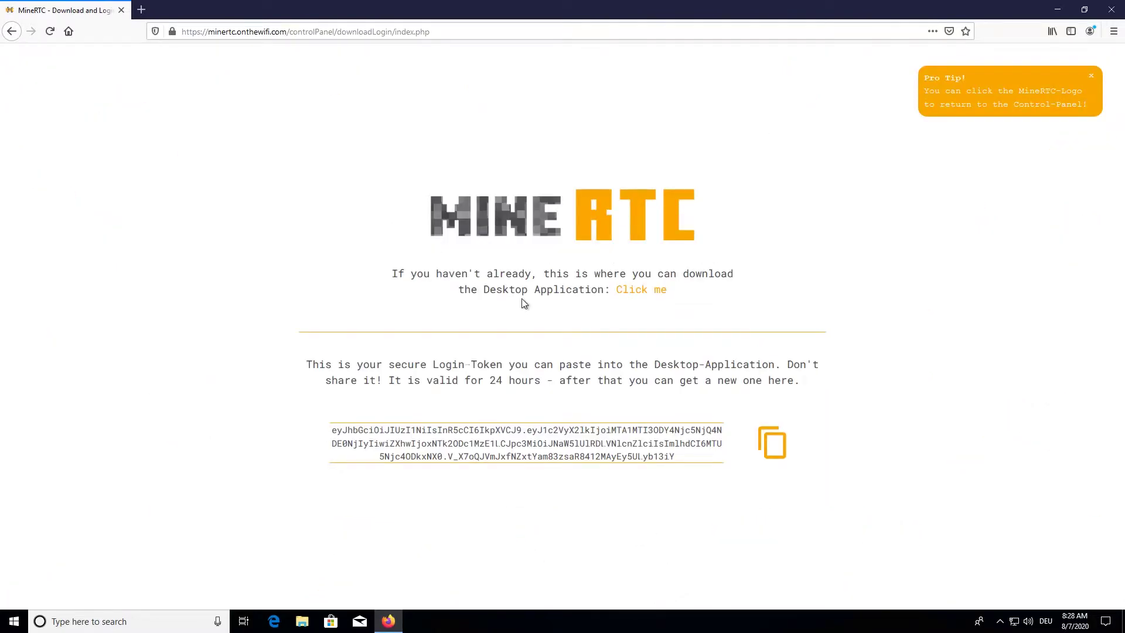
left_click(632, 296)
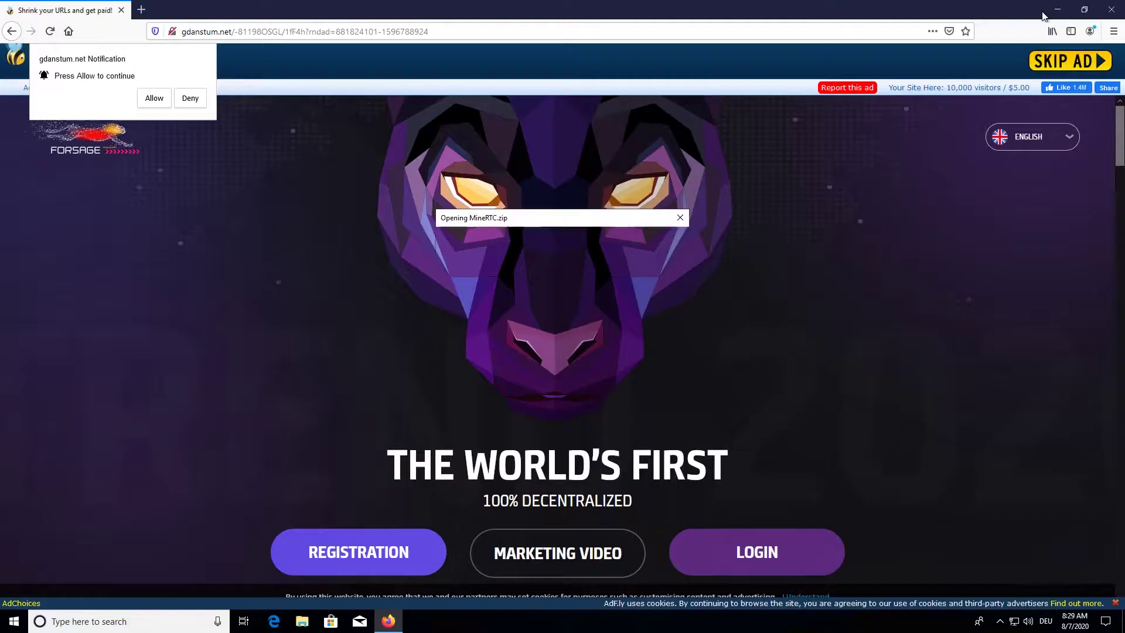
left_click(476, 332)
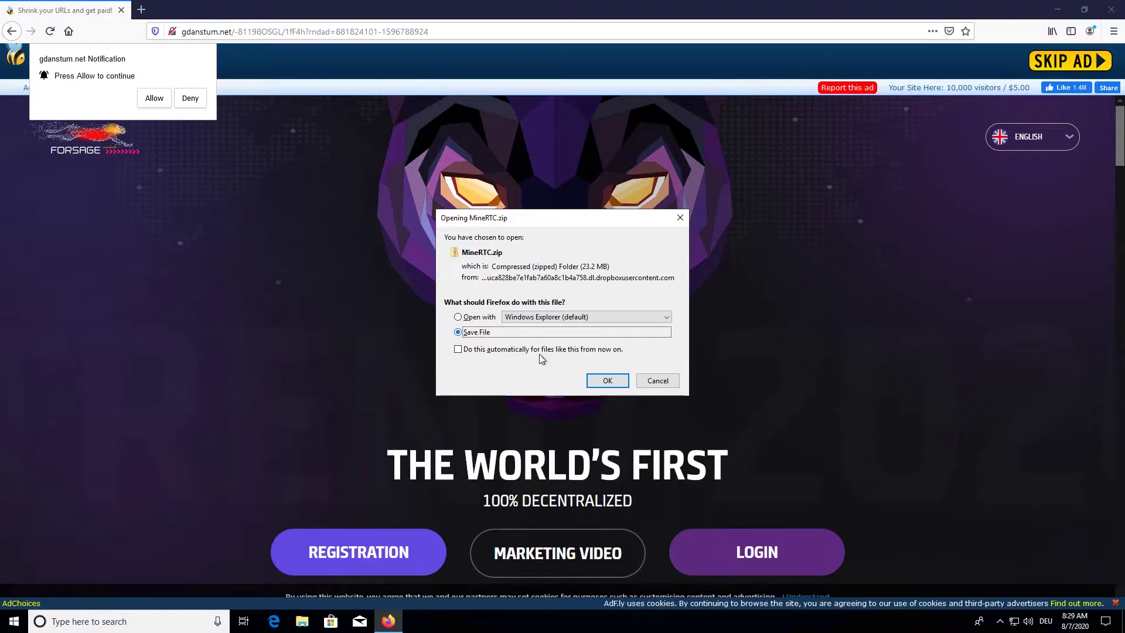
left_click(605, 382)
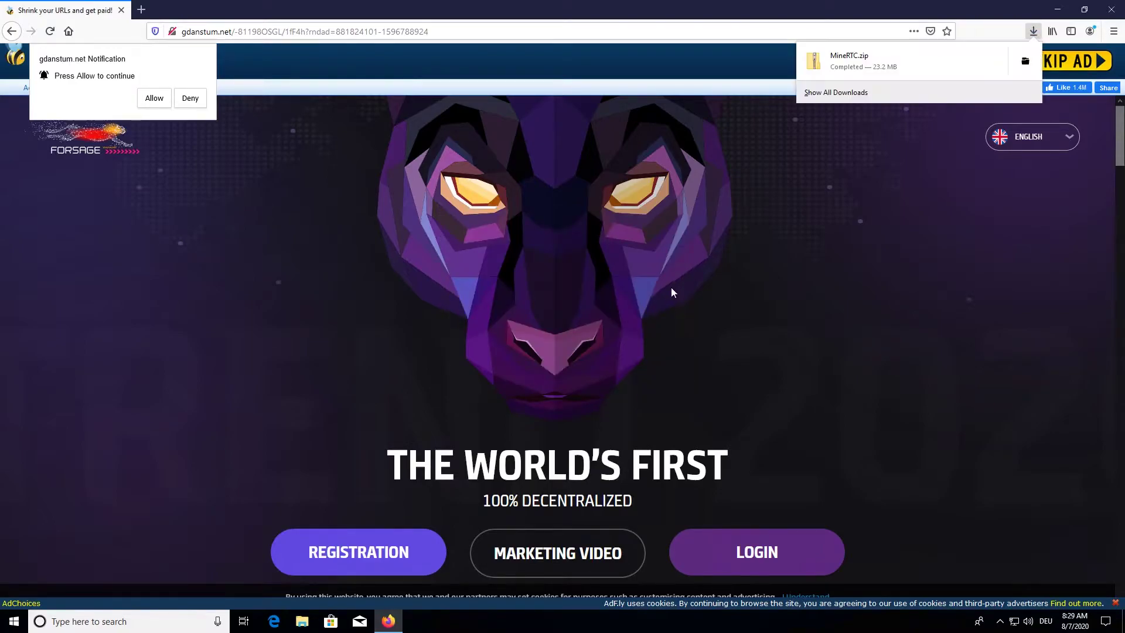
Show the downloaded MineRTC archive in its folder and move it from Downloads to the desktop
left_click(1018, 68)
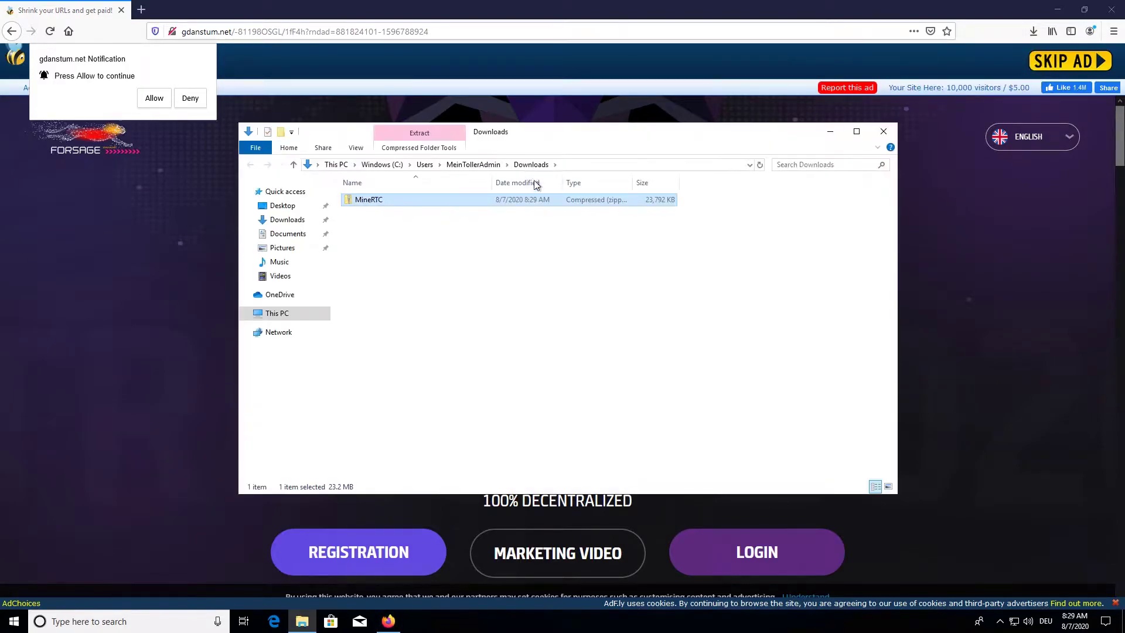
left_click(1063, 11)
left_click(1063, 11)
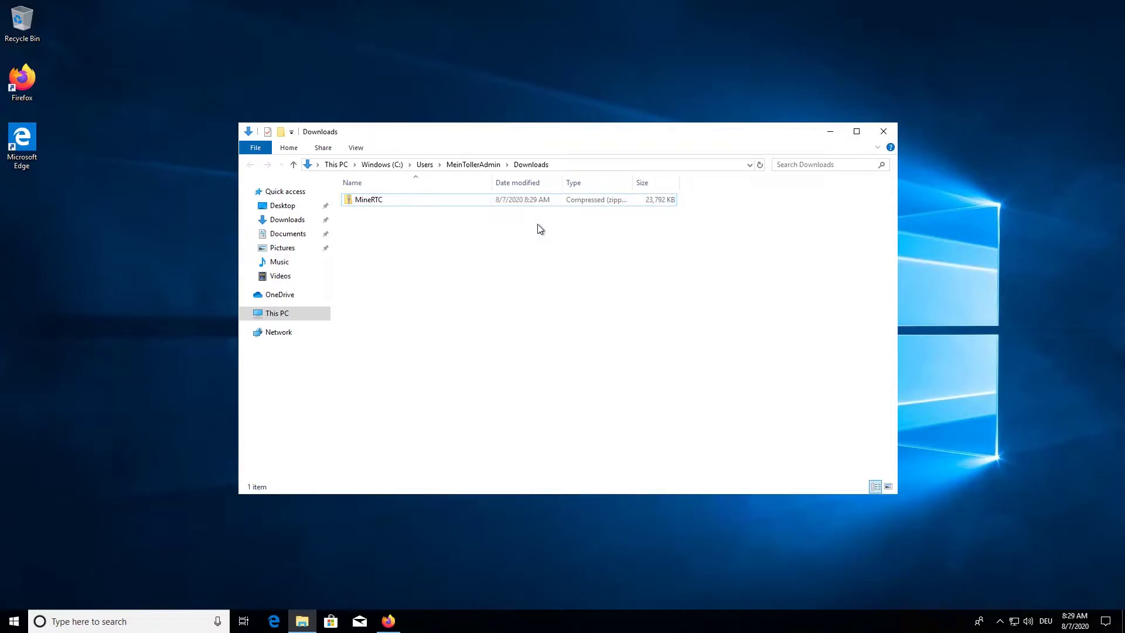
left_click_drag(381, 205, 142, 218)
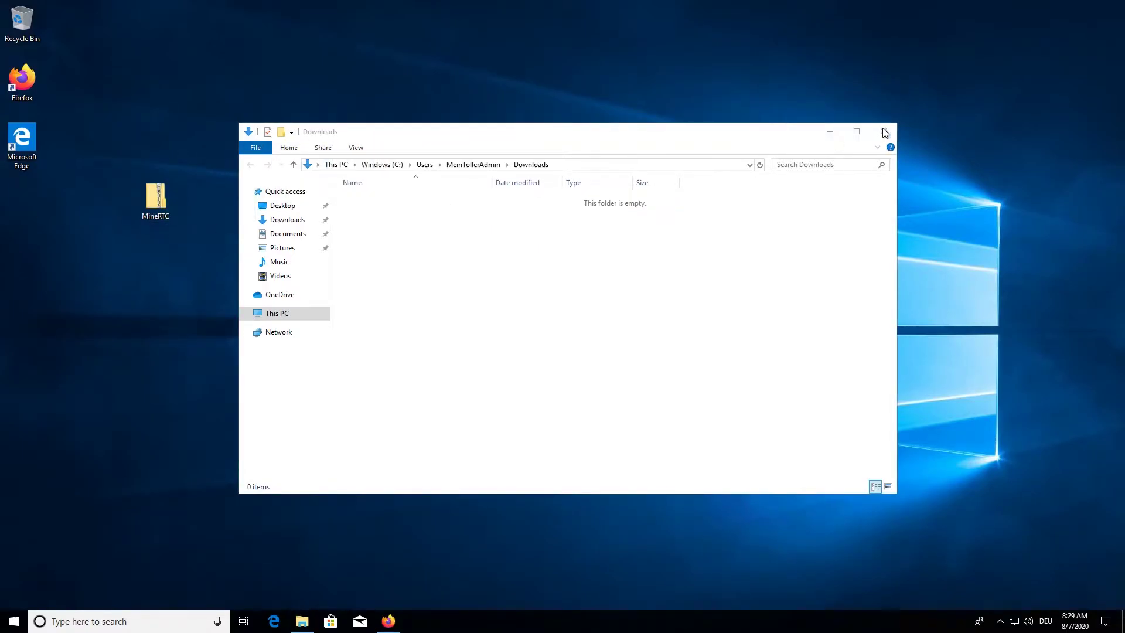
left_click(883, 131)
Extract the MineRTC archive onto the desktop, then open the extracted MineRTC folder and select MineRTC.jar
right_click(141, 204)
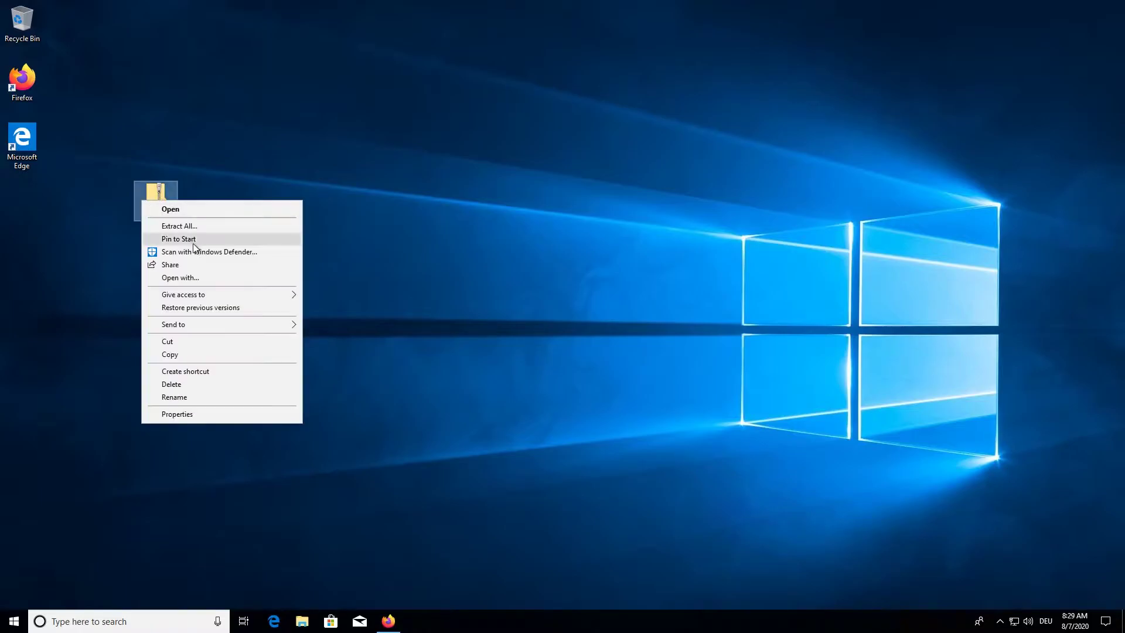
left_click(198, 226)
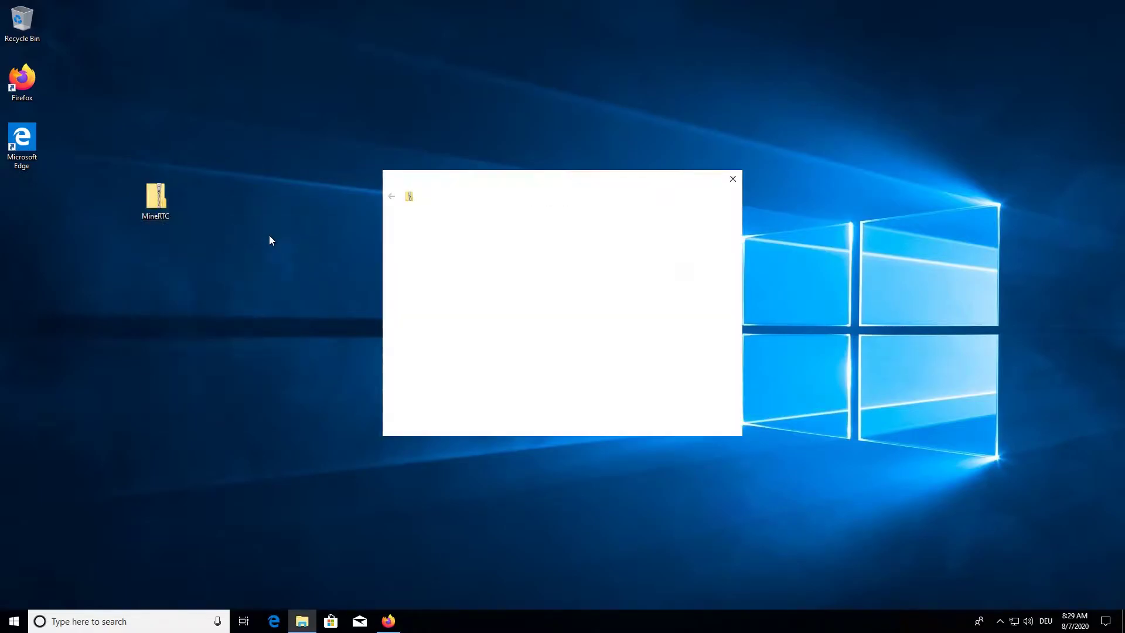
left_click(679, 423)
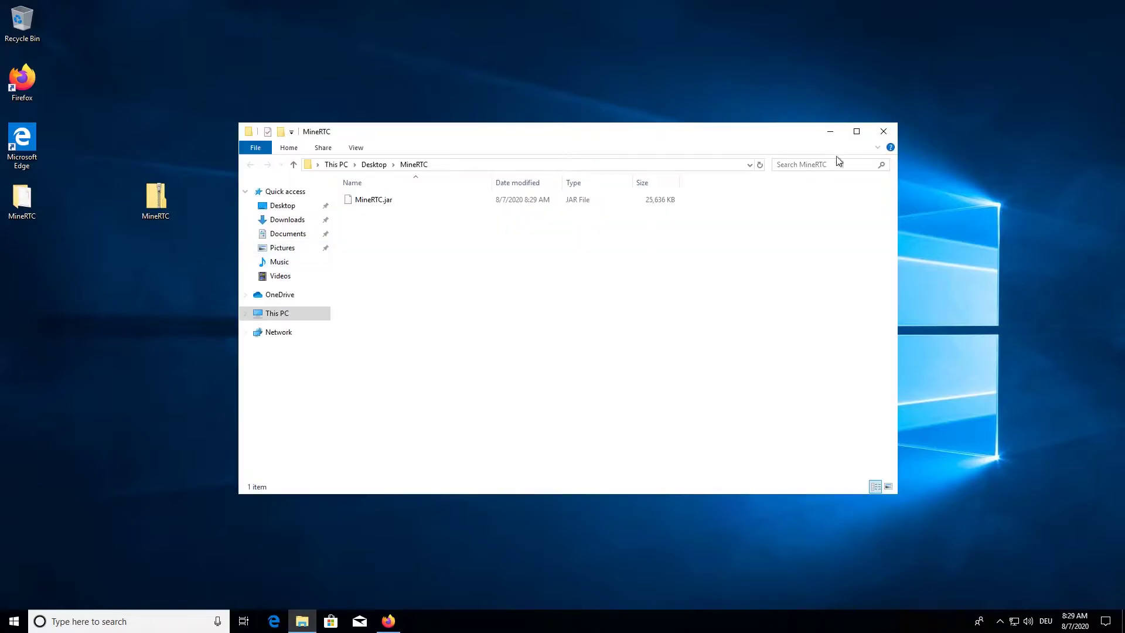
left_click(883, 131)
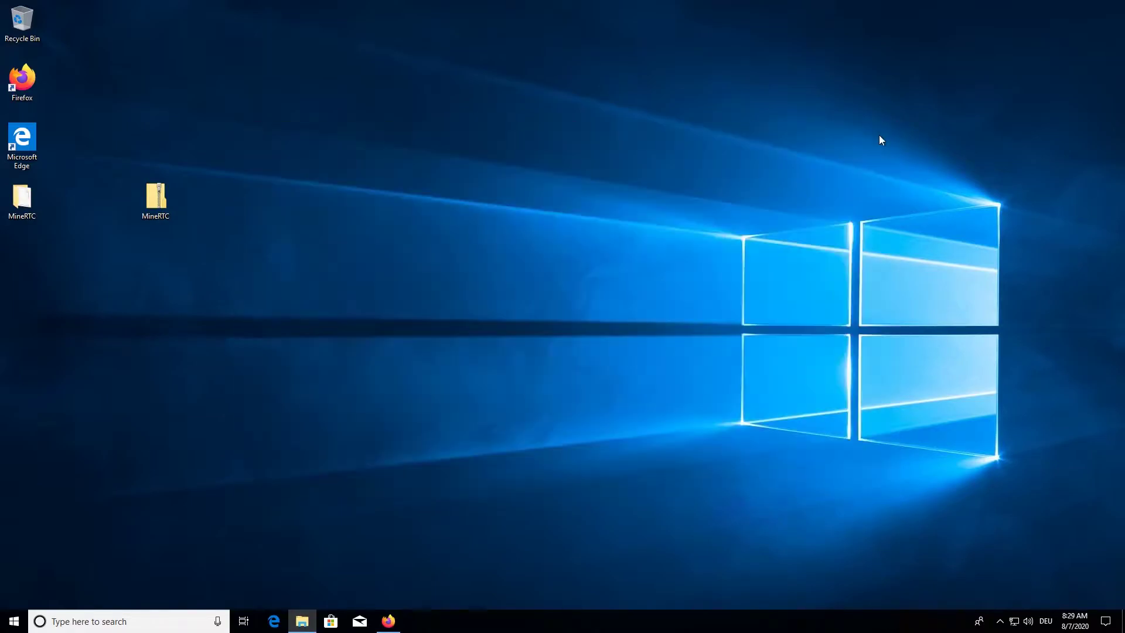
double_click(23, 199)
left_click(367, 202)
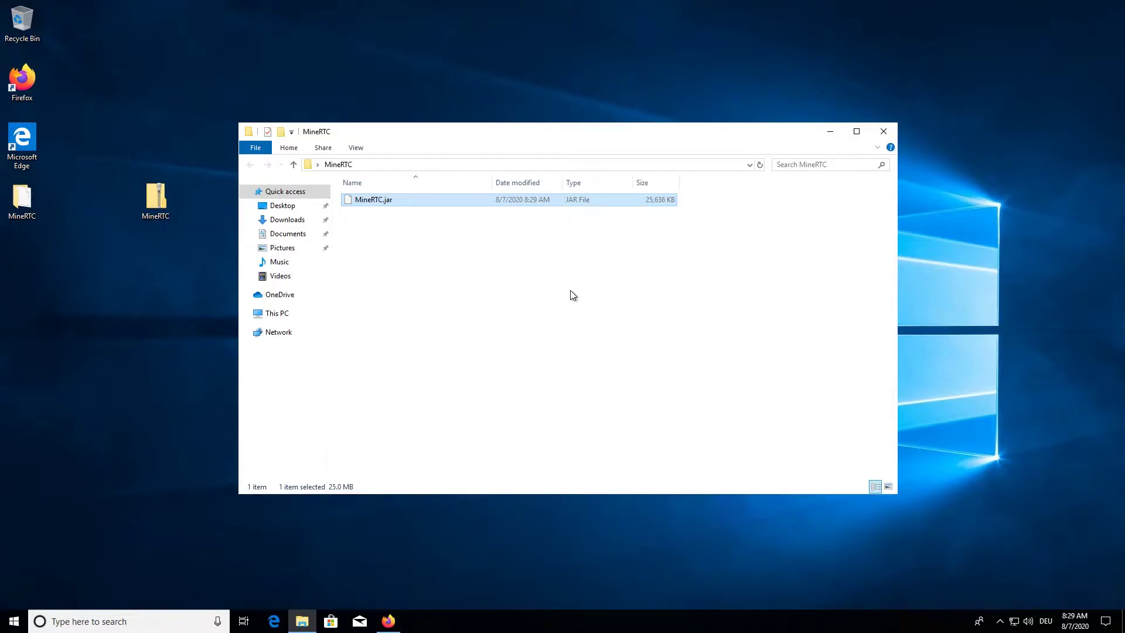
Check the installed Java version by running "java -version" in a Command Prompt with administrator rights
key("super")
type("cmd")
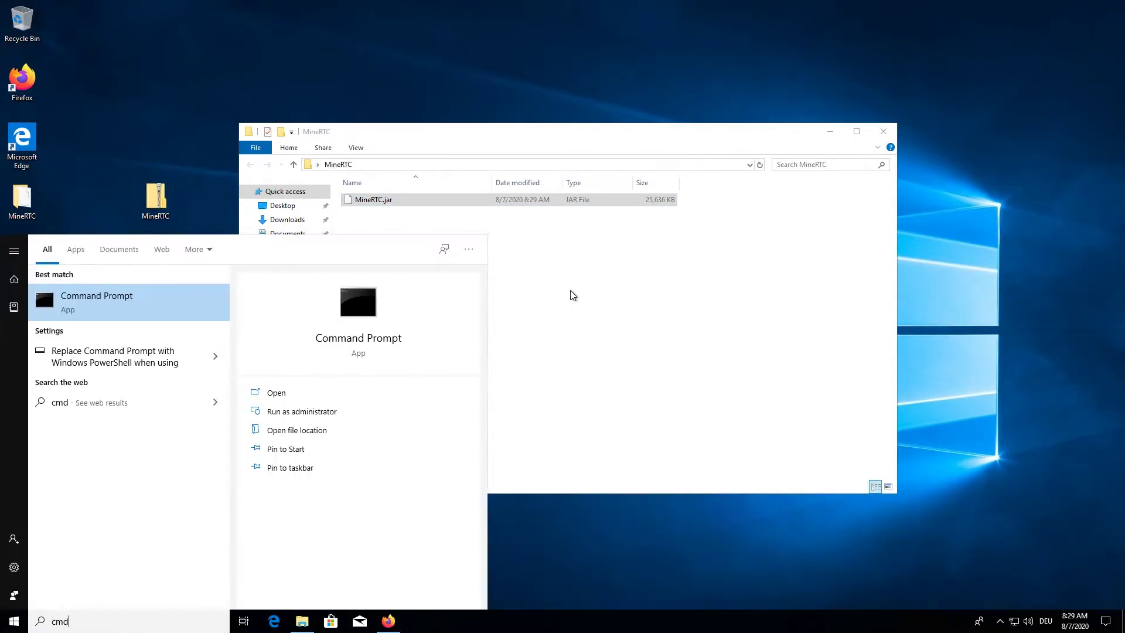
key("ctrl+shift+Return")
type("java ")
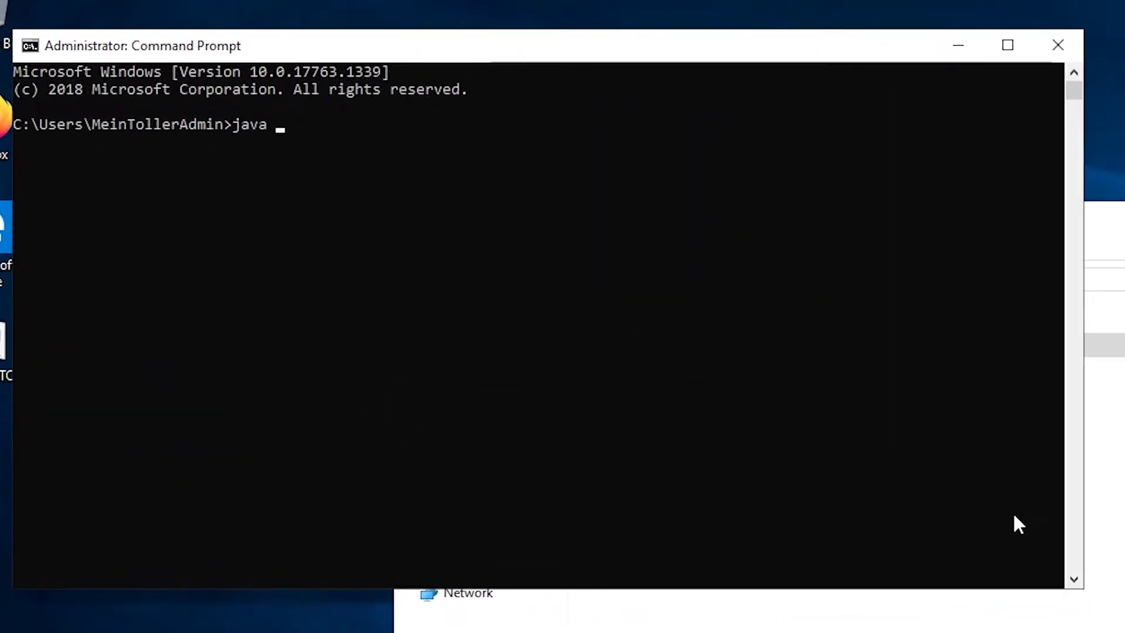
type("-v")
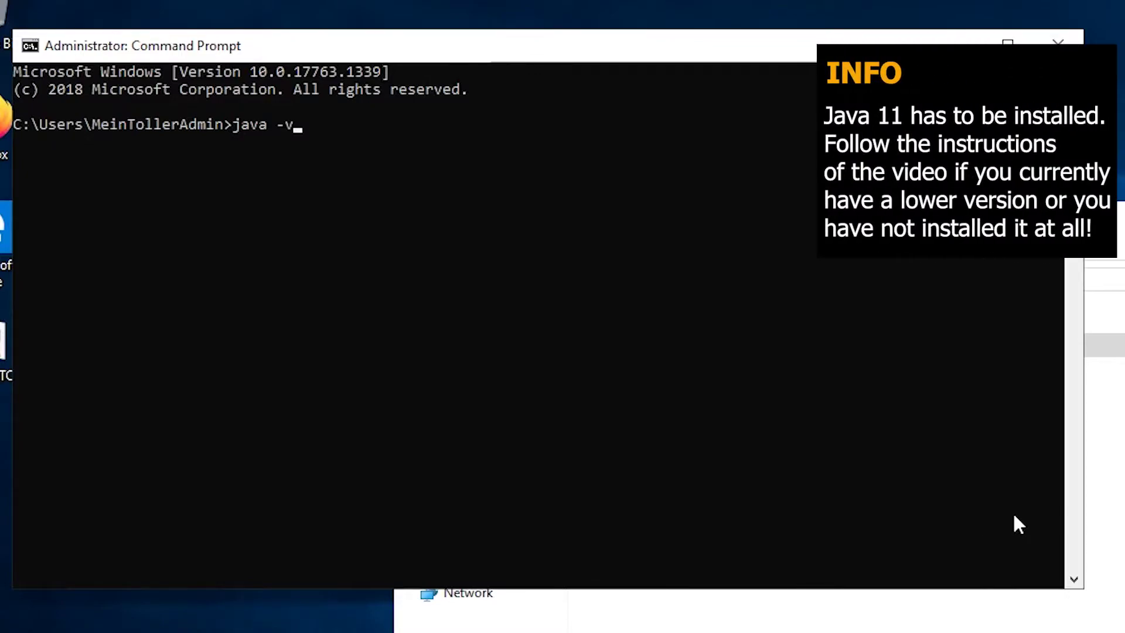
type("ersion")
key("Return")
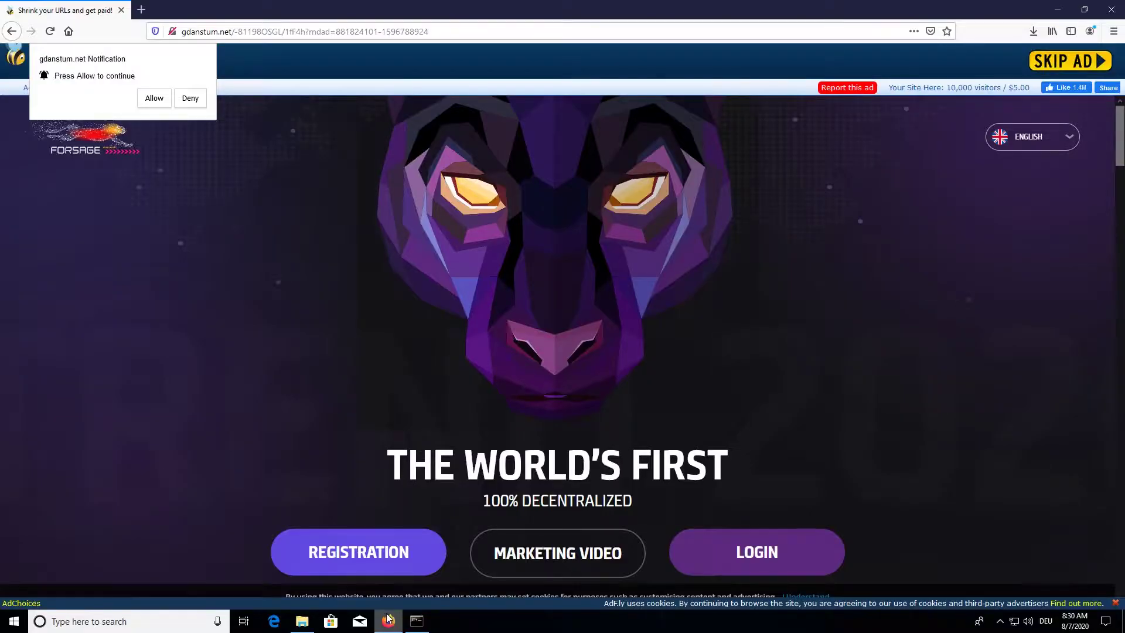
In Firefox, search for "install chocolatey", open Chocolatey's install page and copy the PowerShell installation command
left_click(254, 23)
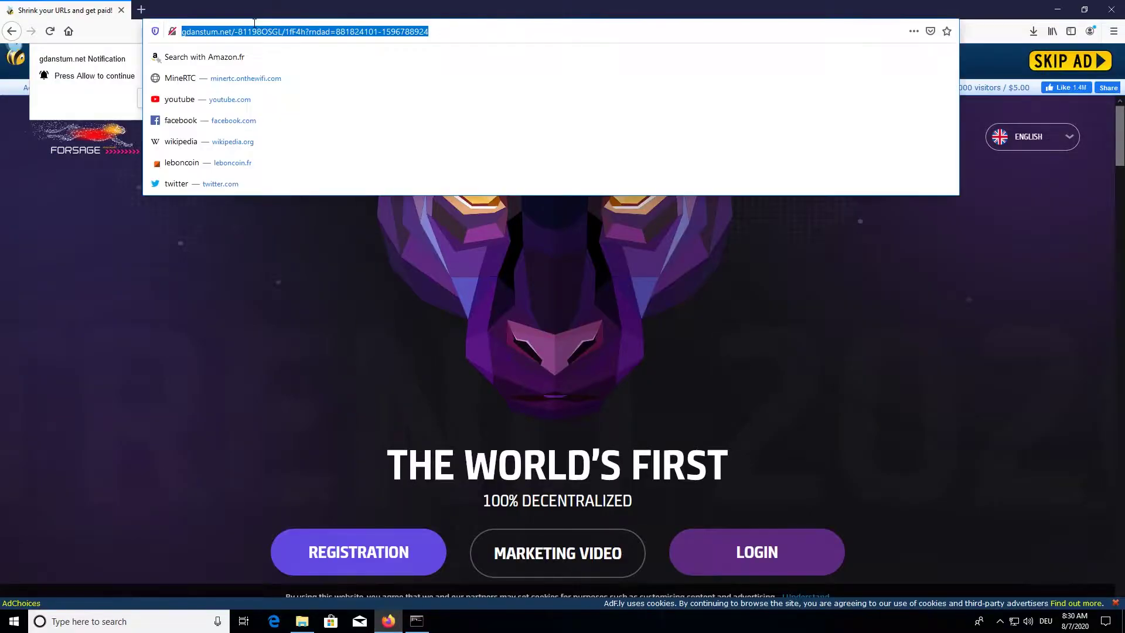
key("BackSpace")
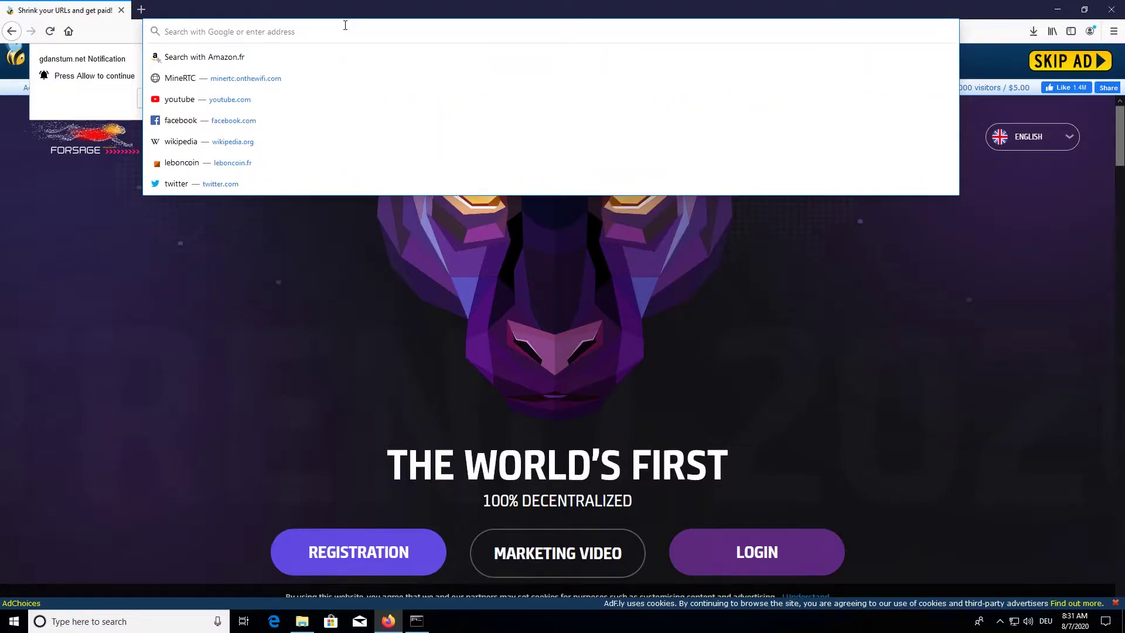
type("in")
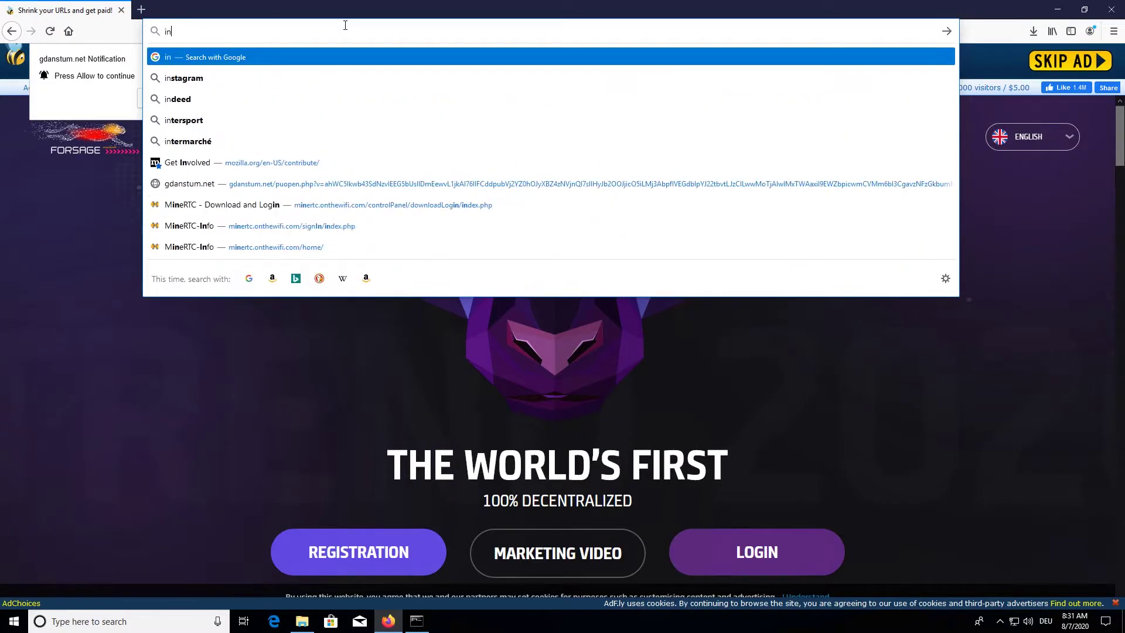
type("stall chocolatey")
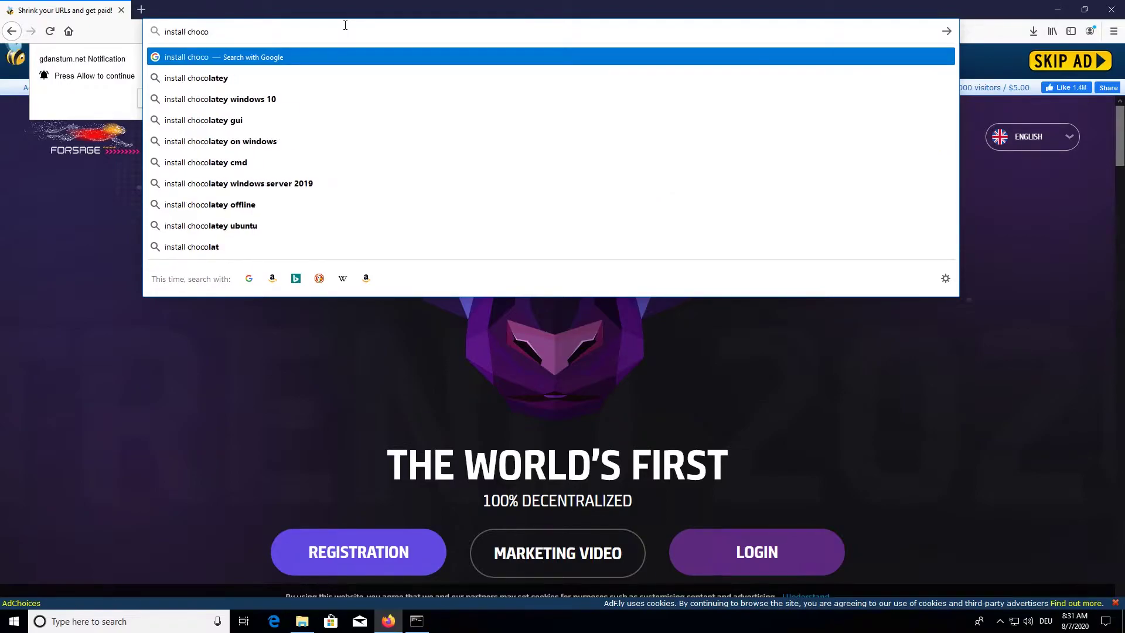
key("Return")
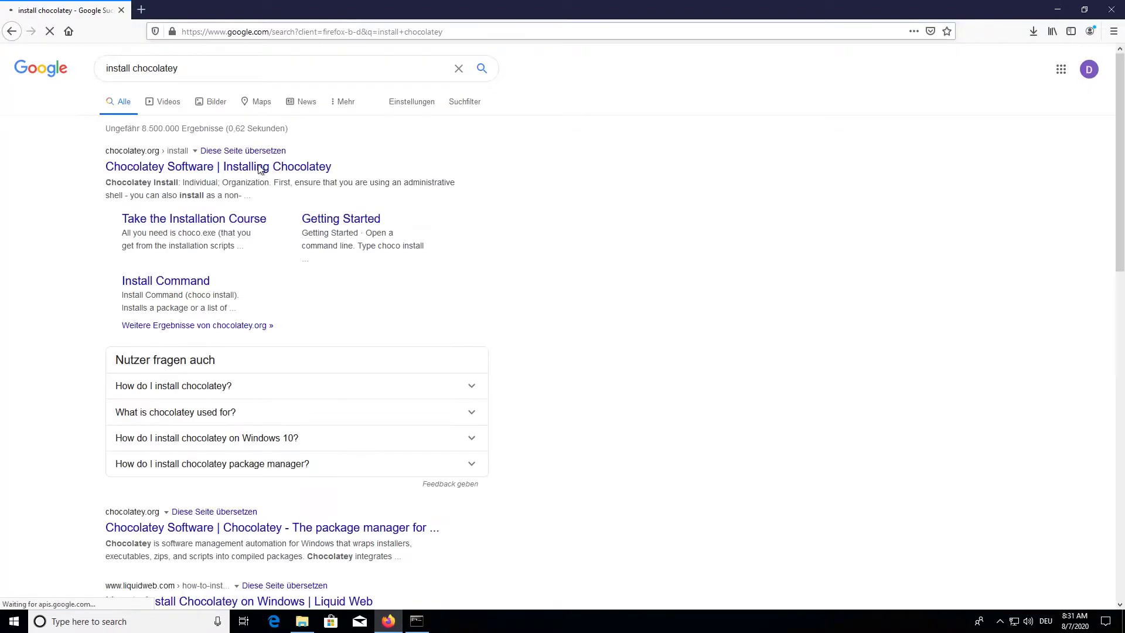
left_click(264, 167)
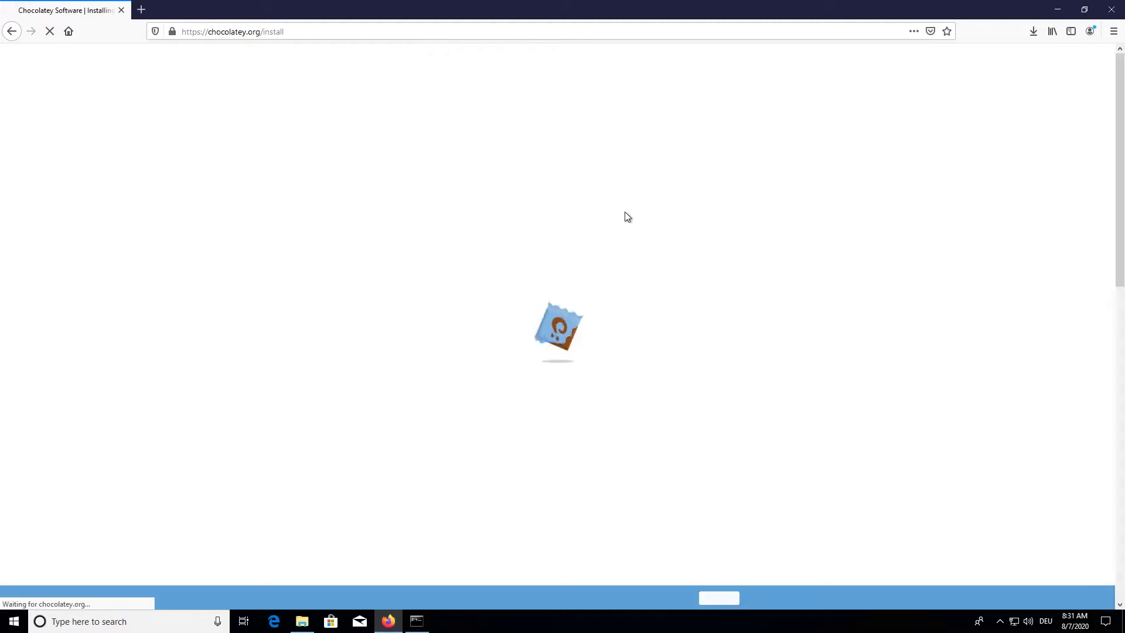
scroll(761, 264, "down", 7)
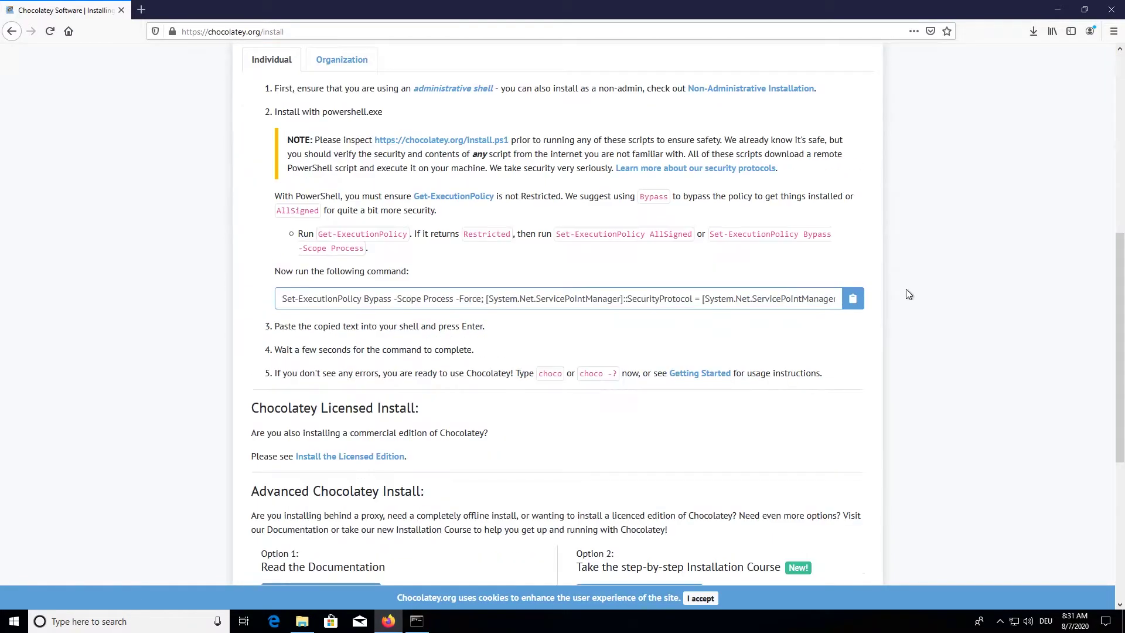
left_click(853, 299)
Start Windows PowerShell as administrator and run the copied Chocolatey installation command
key("super")
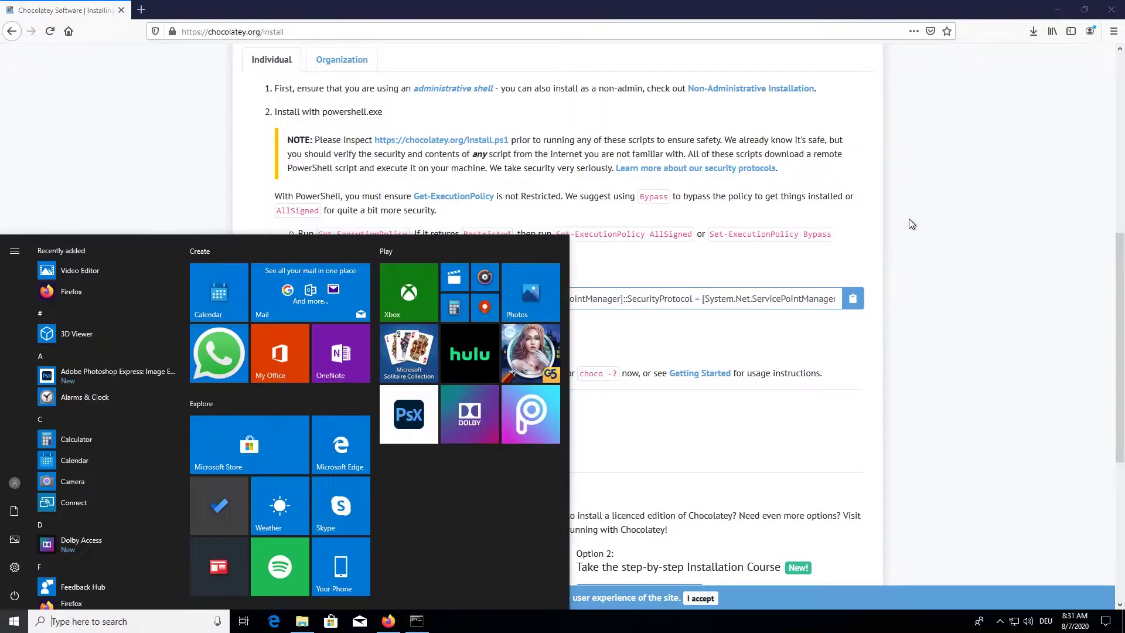
type("power")
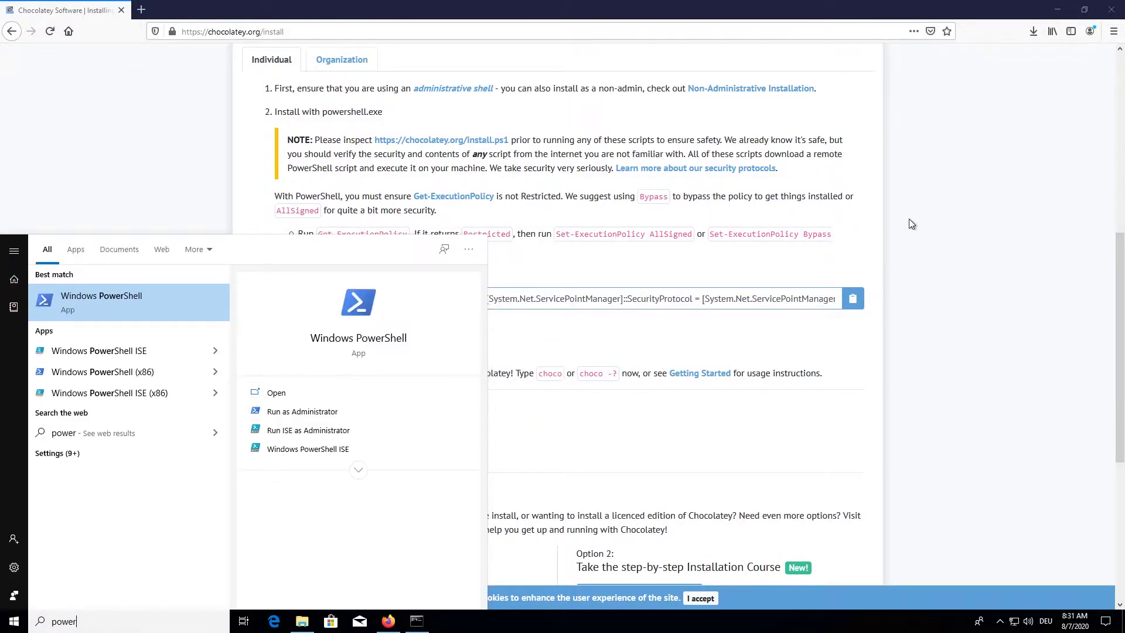
left_click(292, 413)
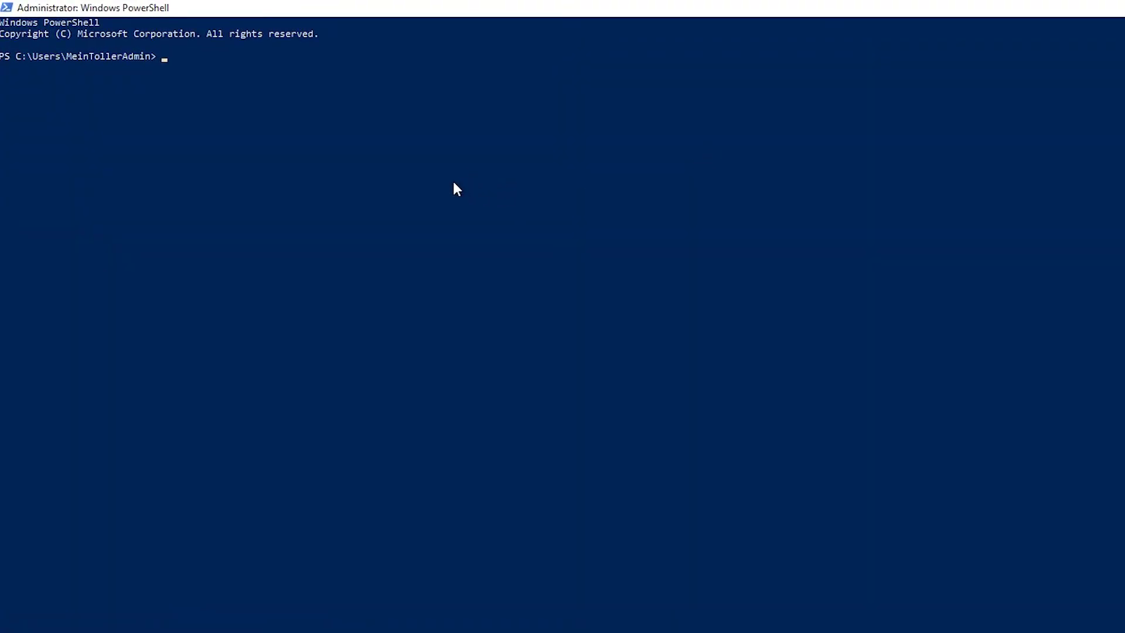
key("ctrl+v")
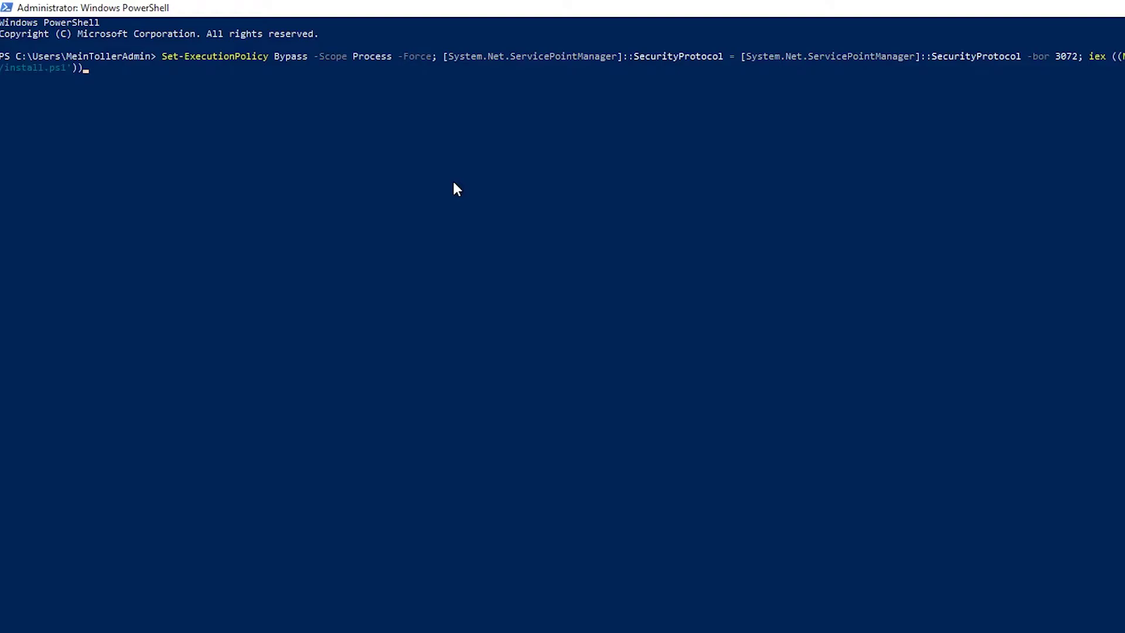
key("Return")
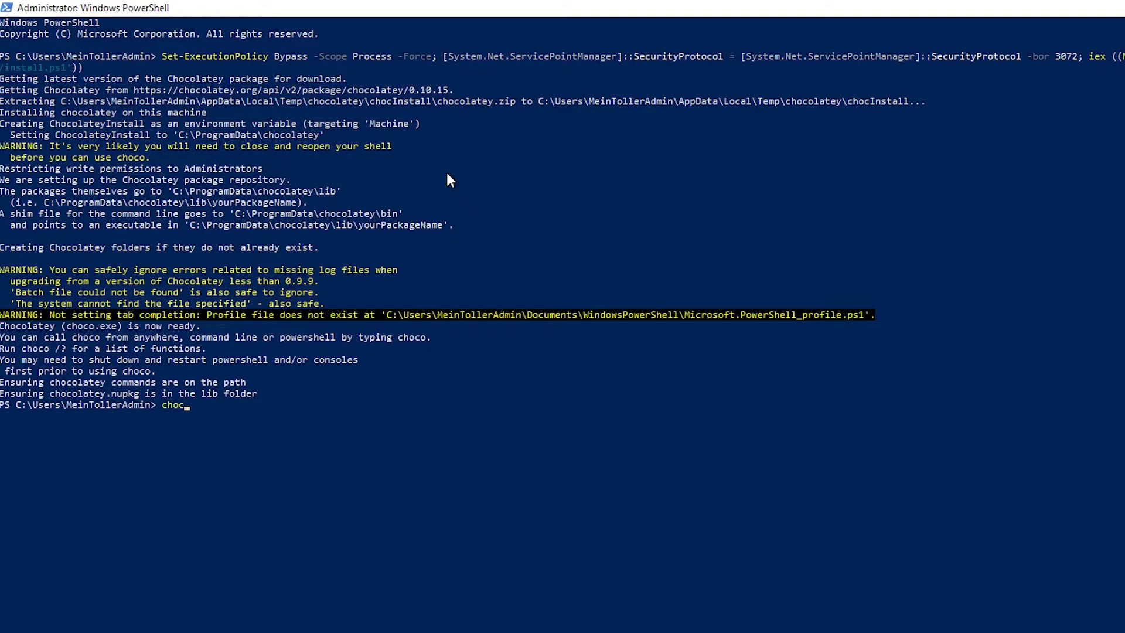
Install Java 11 with "choco install adoptopenjdk11" and answer "a" to allow all of the package's scripts
type("o install adoptopenjdk11")
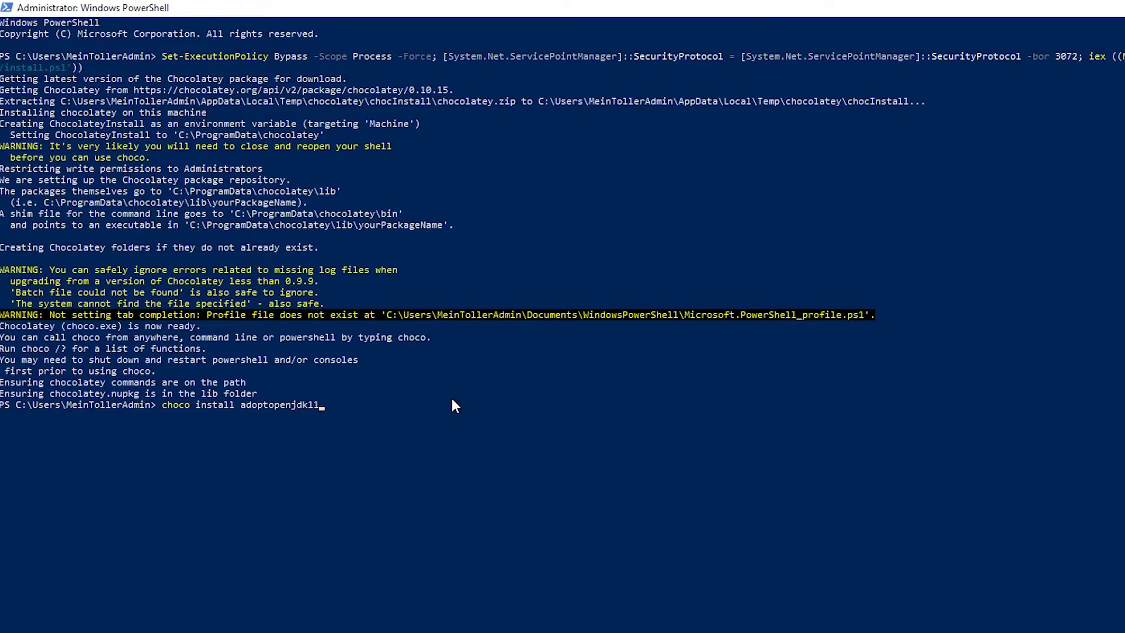
key("Return")
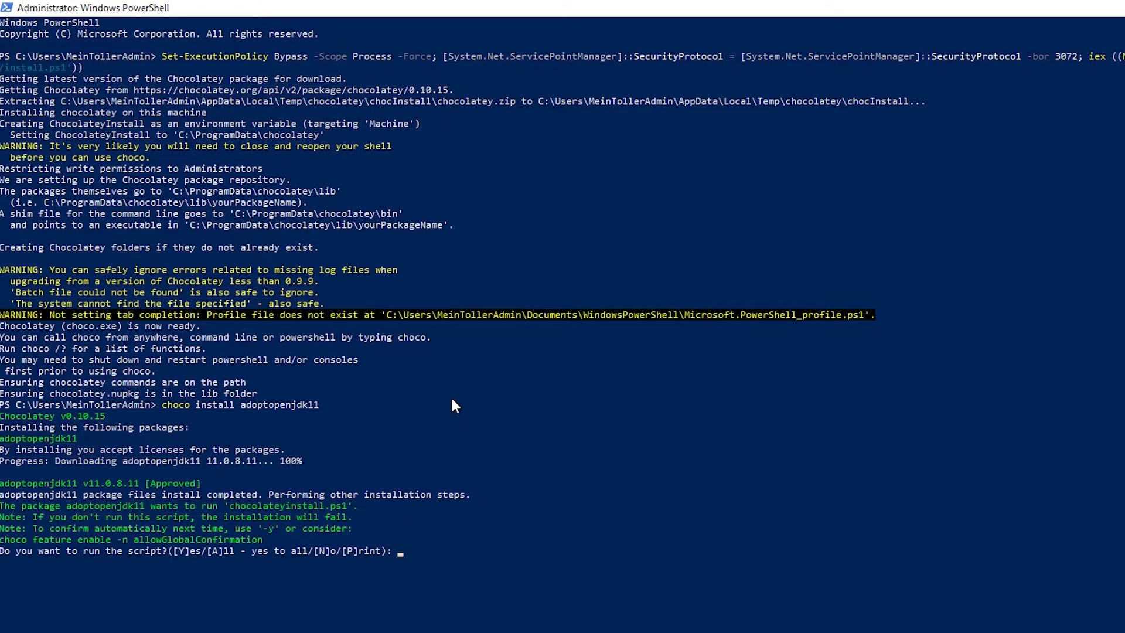
type("a")
key("Return")
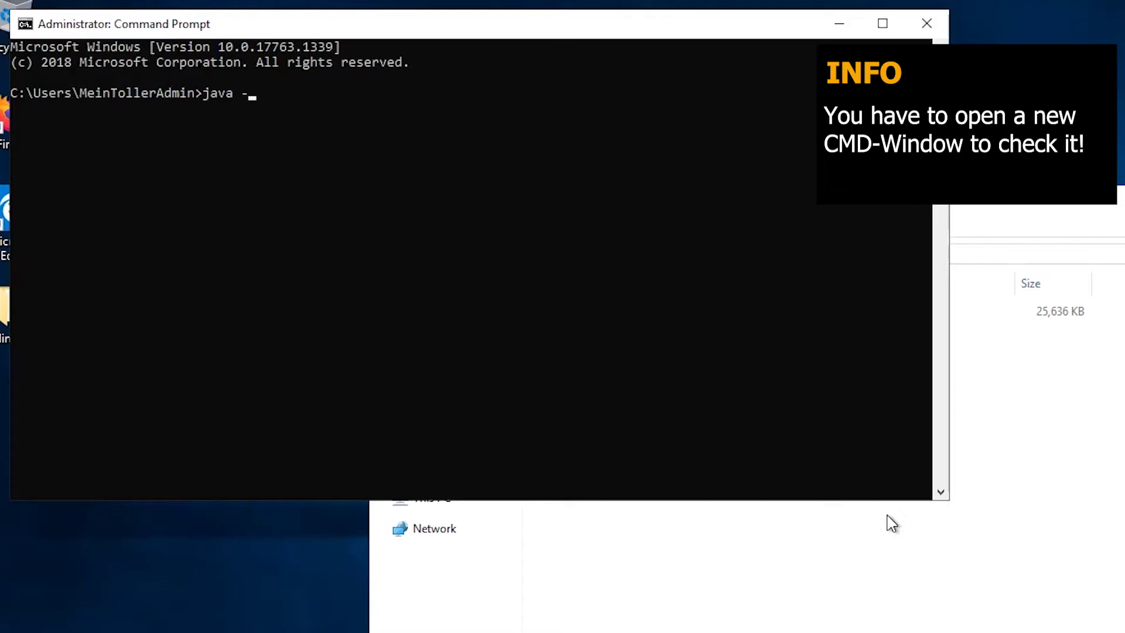
Run "java -version" in a new Command Prompt window to check the Java installation
type("version")
key("Return")
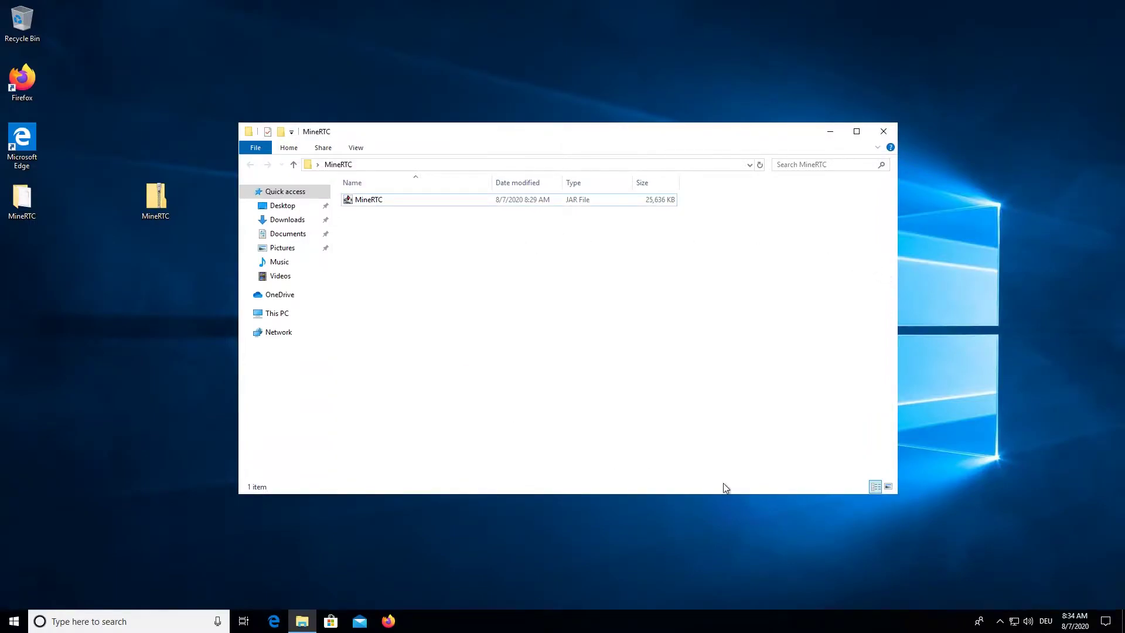
Launch the MineRTC client from its JAR file and open minertc.onthewifi.com in Firefox, declining to make Firefox the default browser
left_click(428, 203)
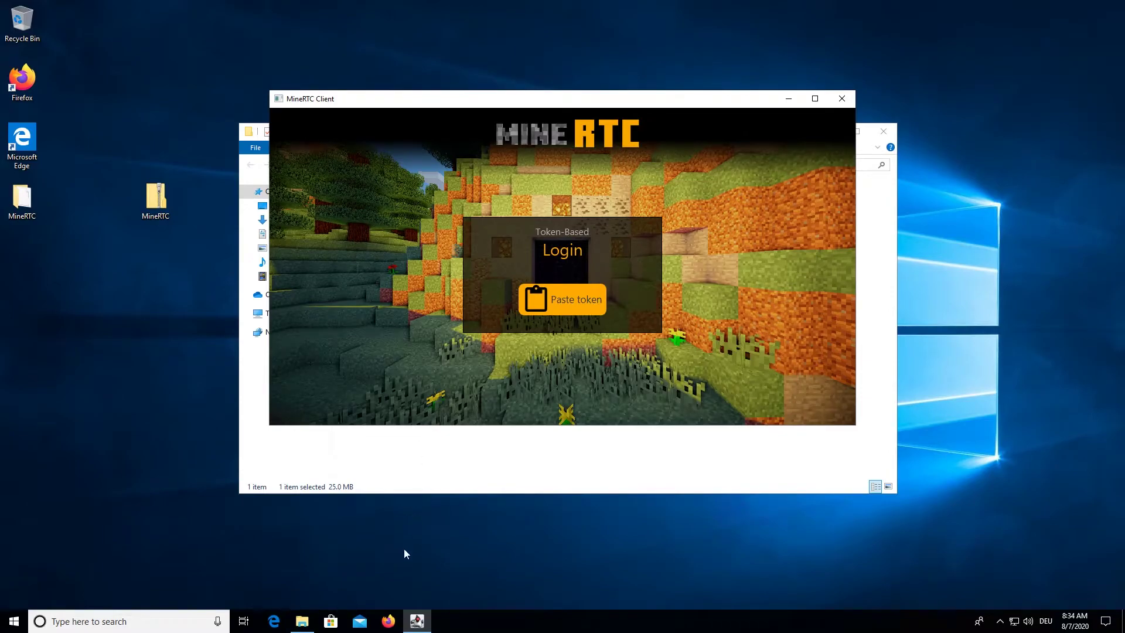
left_click(389, 622)
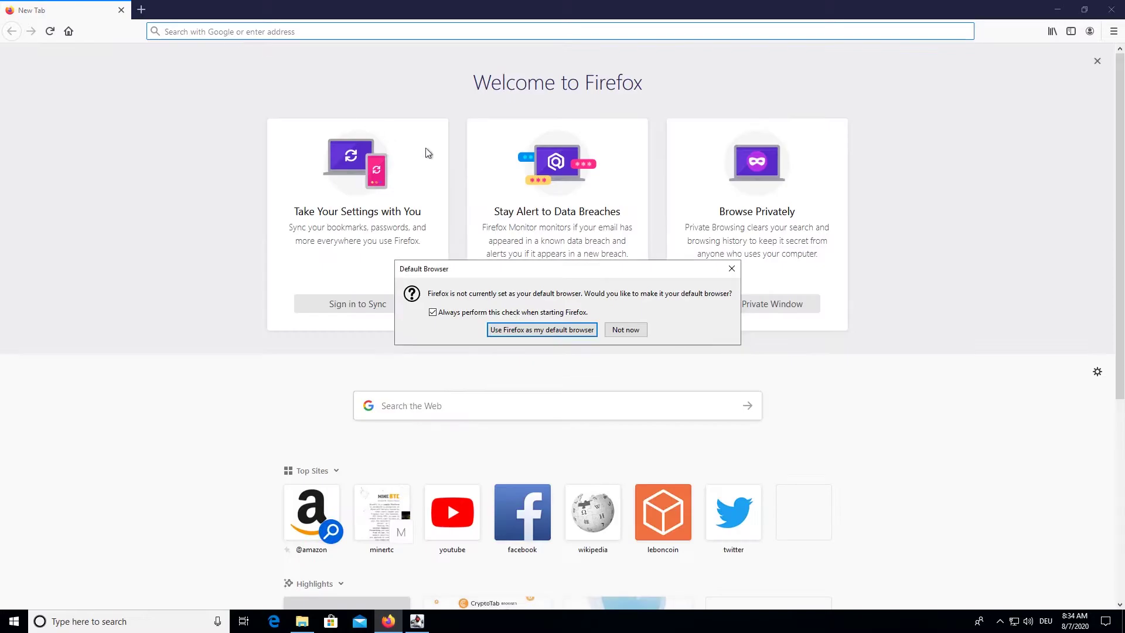
left_click(625, 330)
left_click(210, 32)
type("minertc.onthewifi.com/")
key("Return")
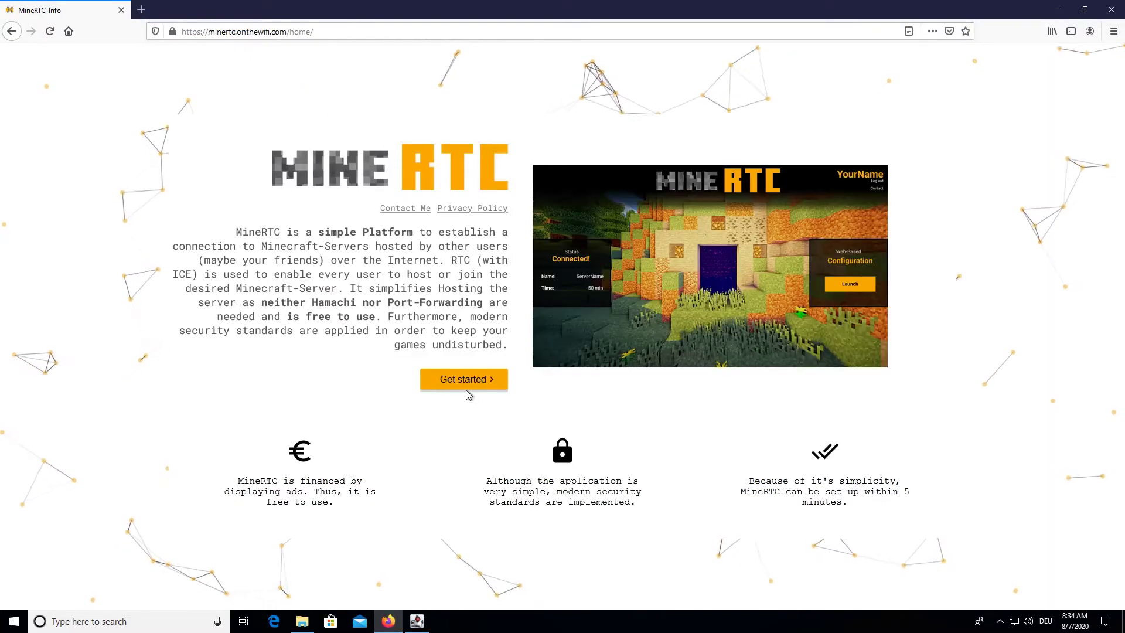
Sign in to the MineRTC website with Google and open the page for downloading and logging in on a device
left_click(464, 382)
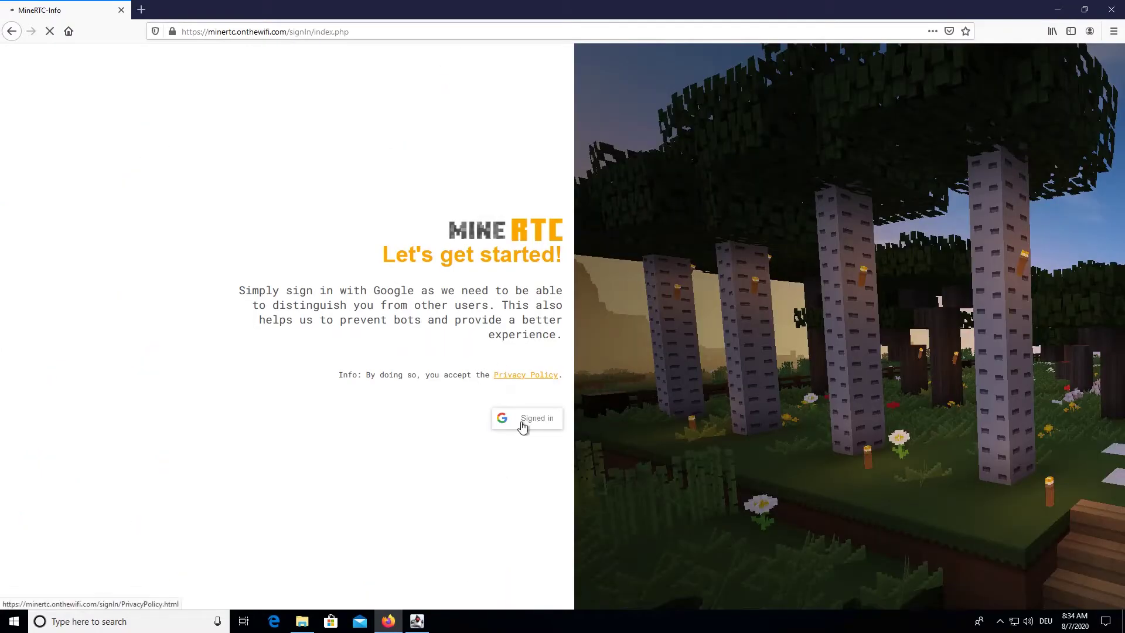
left_click(521, 420)
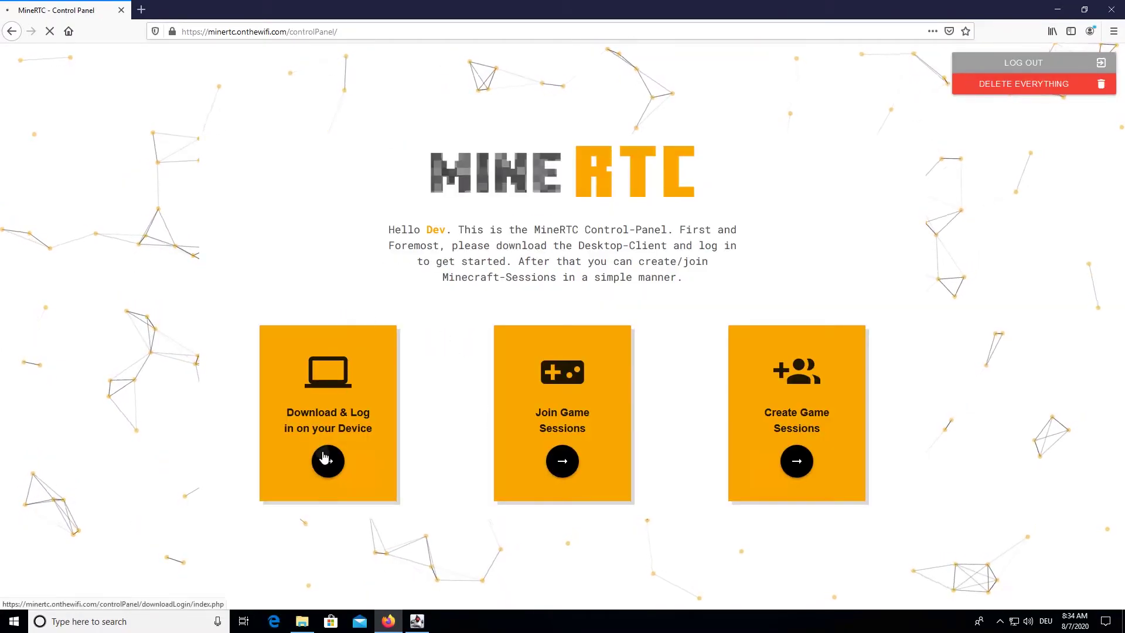
left_click(327, 461)
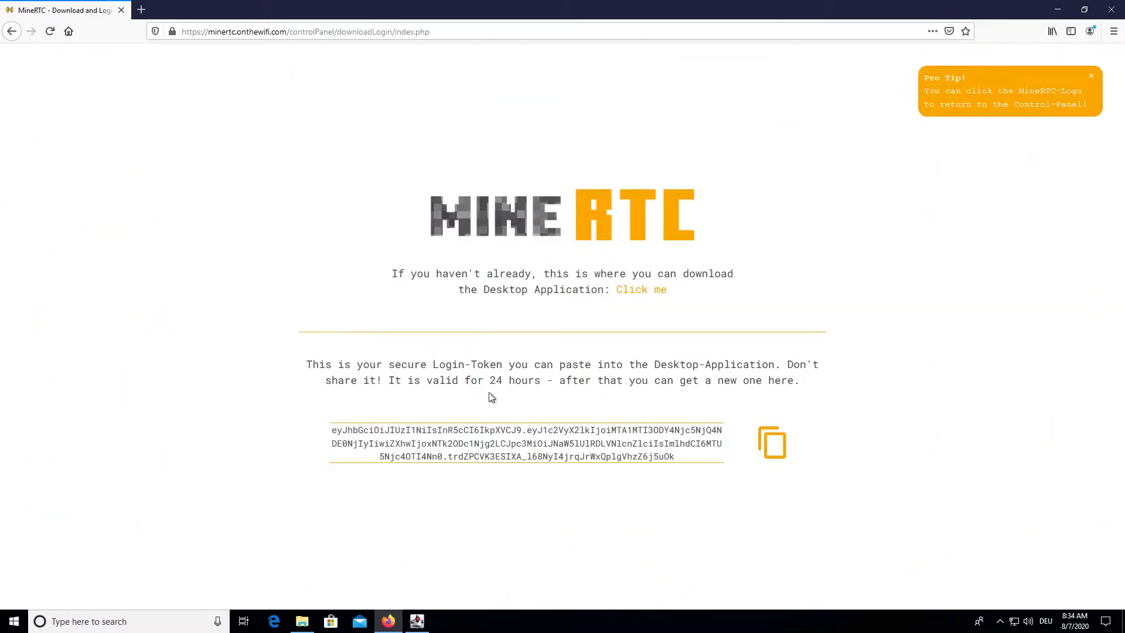
Copy the login token from the MineRTC website and paste it into the MineRTC client to log in
left_click(770, 450)
left_click_drag(489, 378, 534, 380)
left_click(674, 342)
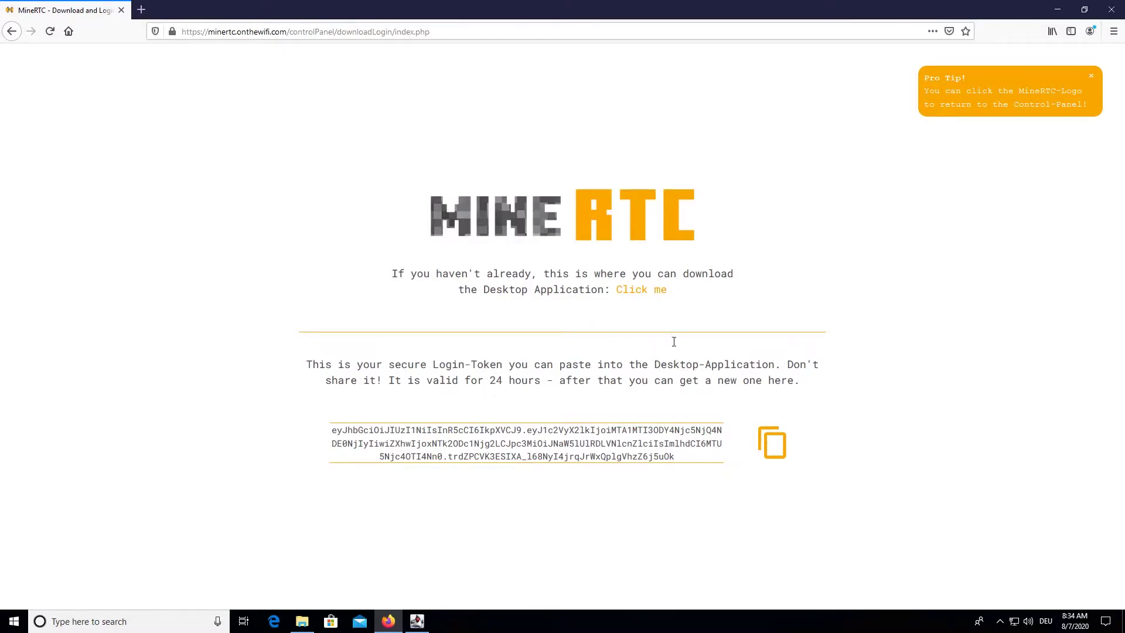
left_click(1057, 9)
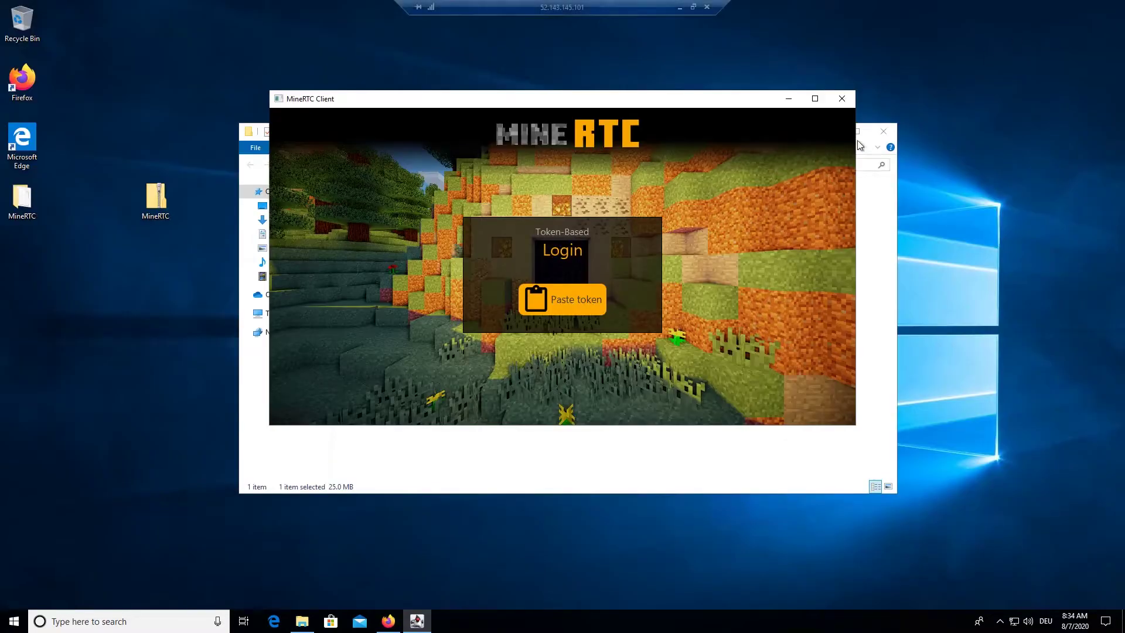
left_click(569, 312)
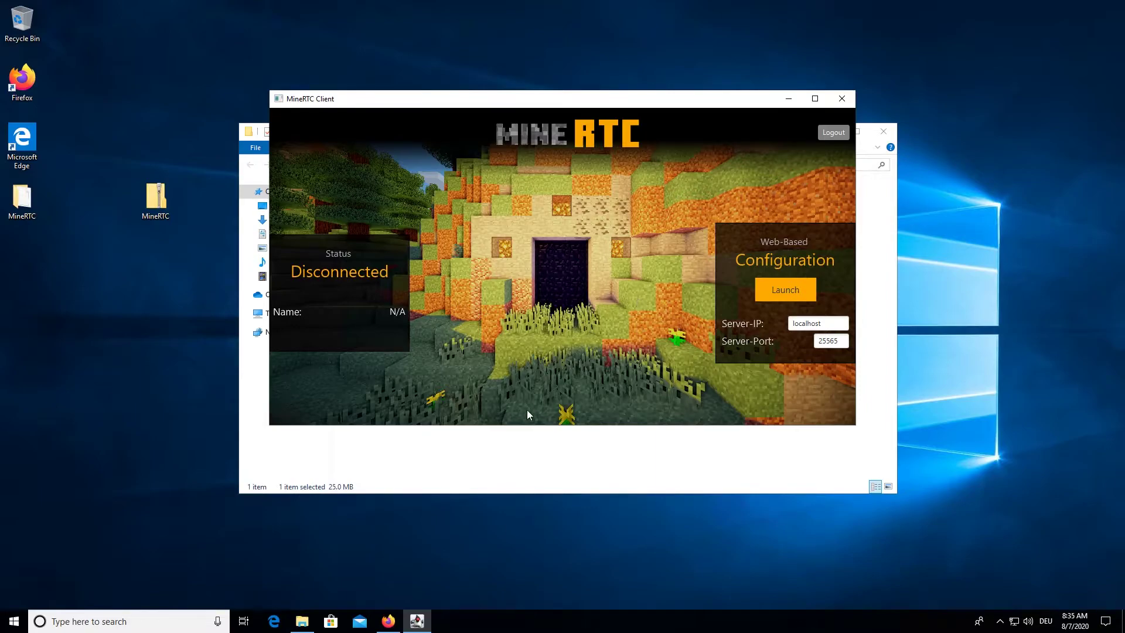
In Firefox, search for "minecraft server download", open the official Minecraft result and download minecraft_server.1.16.1.jar
mouse_move(392, 621)
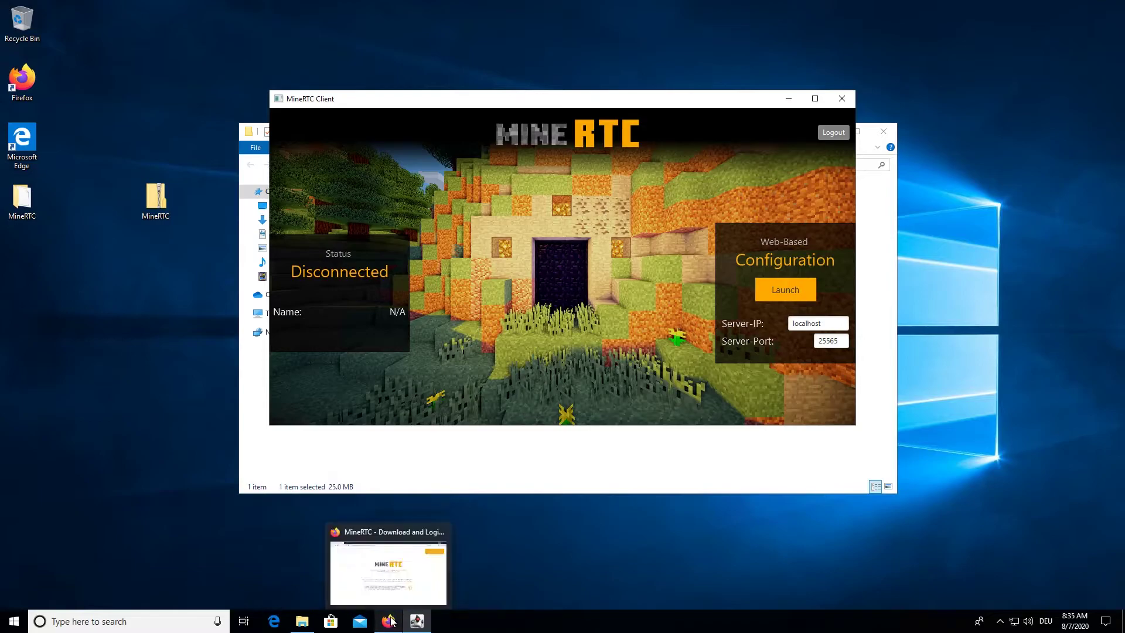
left_click(643, 466)
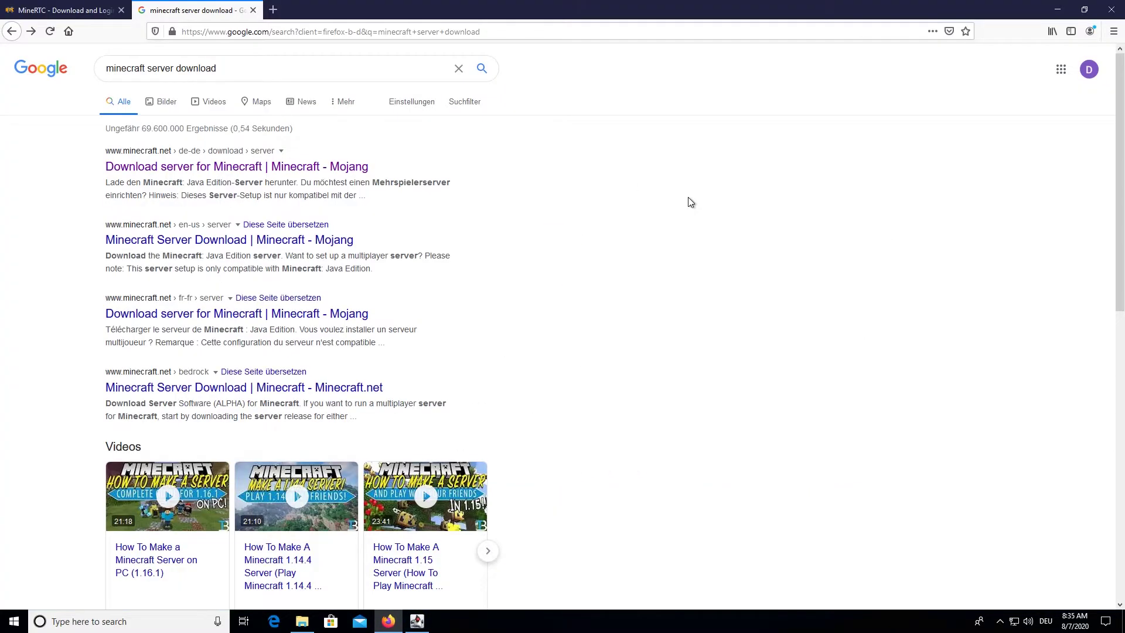
left_click(199, 168)
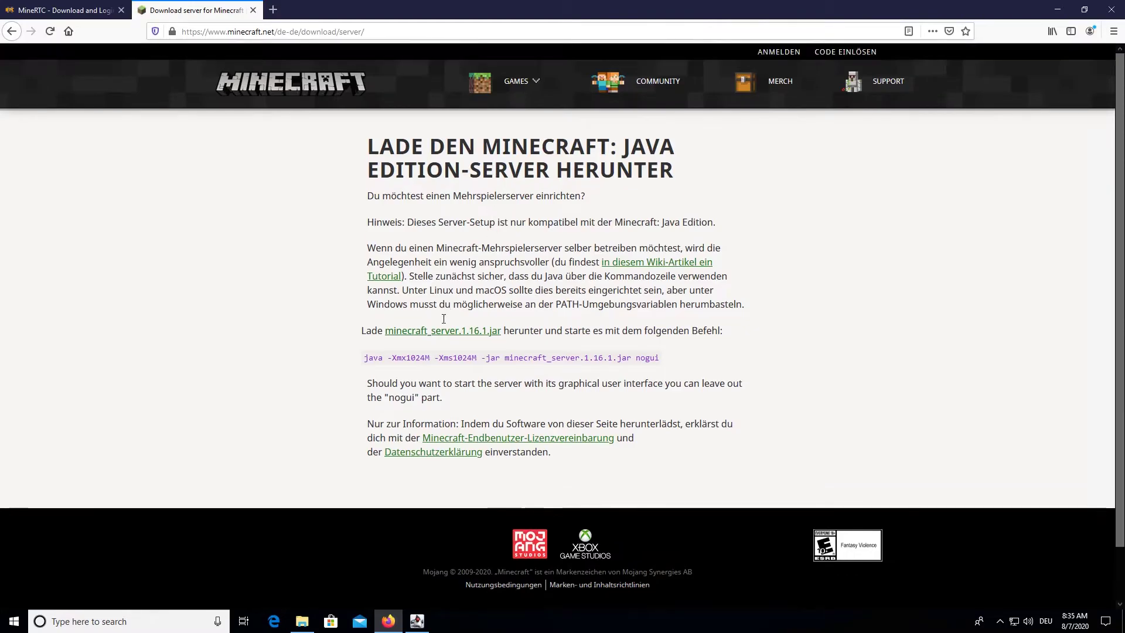
left_click(420, 333)
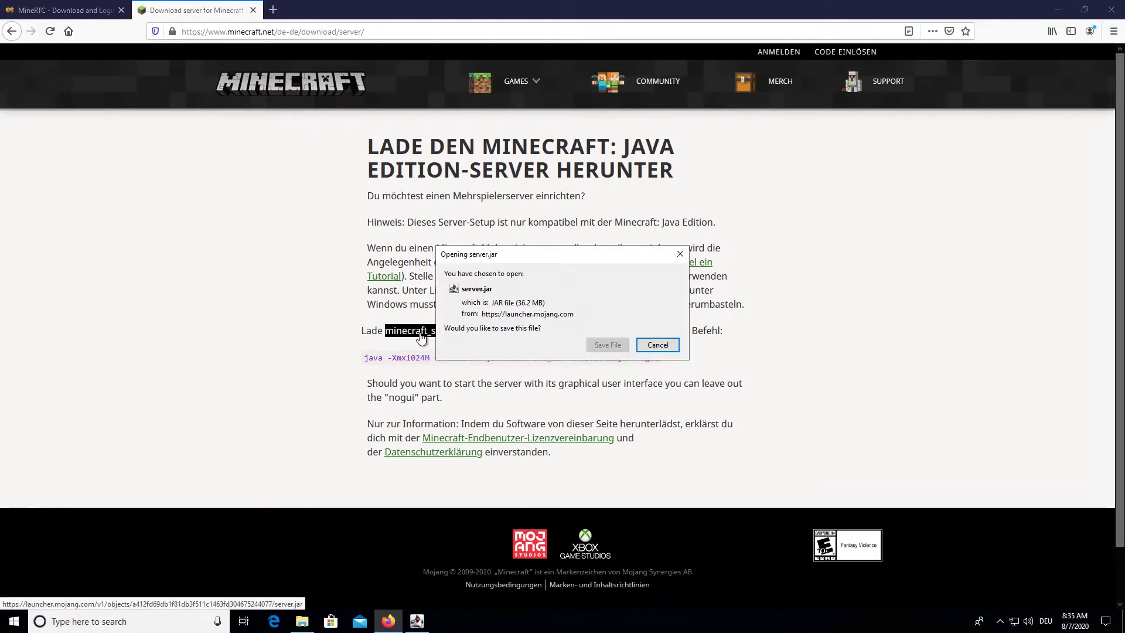
left_click(605, 346)
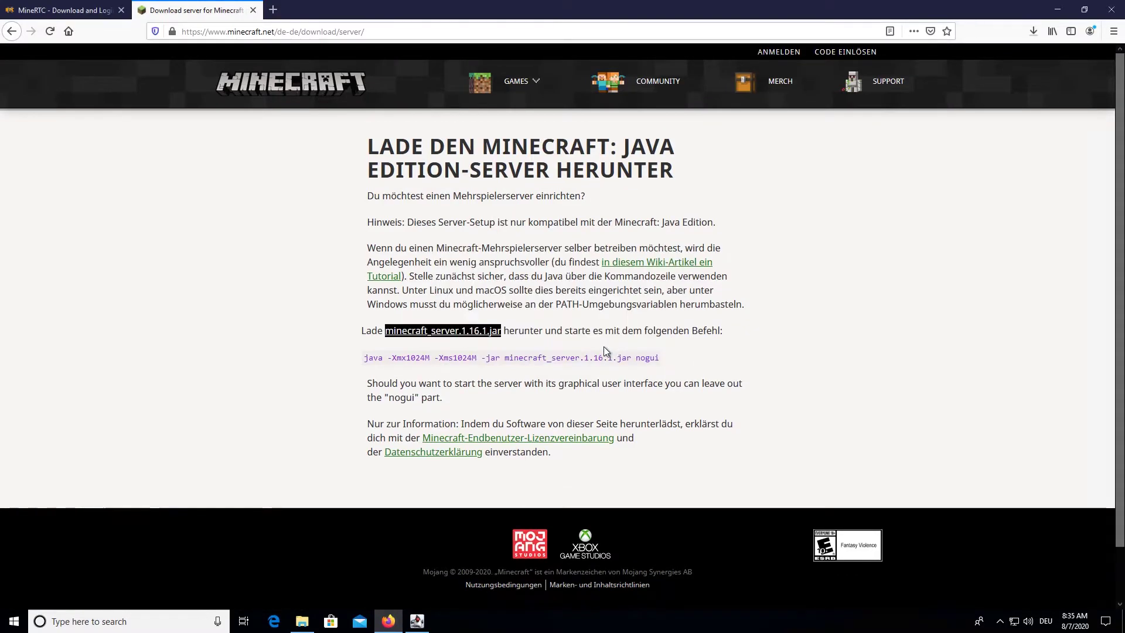
Show the downloaded server file in its folder and move the Firefox window down to uncover the desktop
left_click(1034, 31)
left_click(1027, 68)
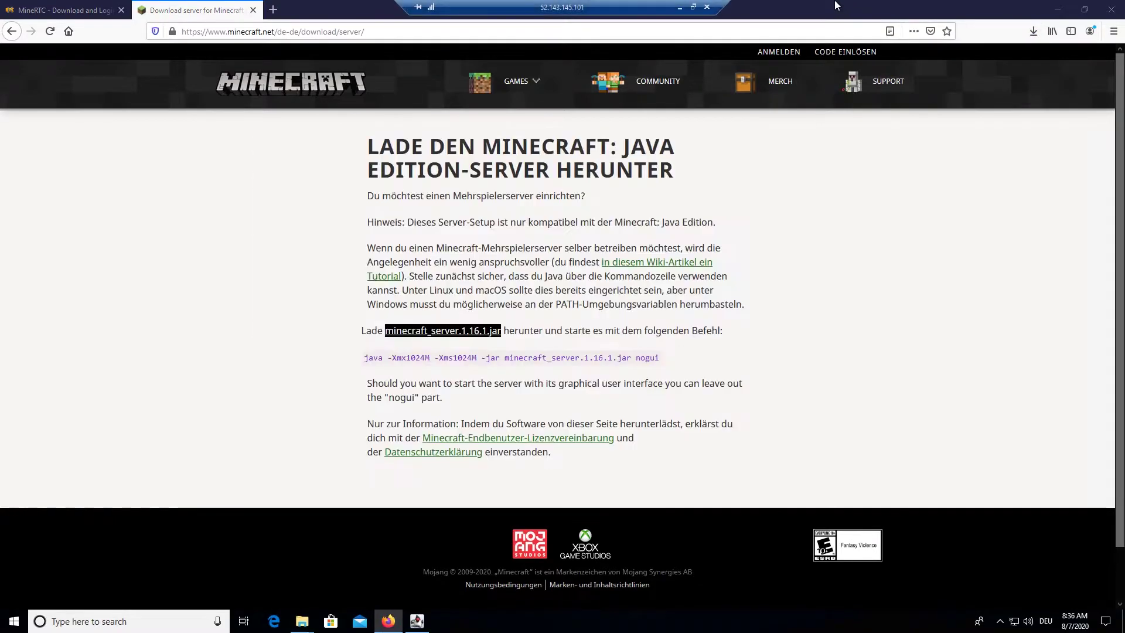
left_click_drag(761, 10, 648, 387)
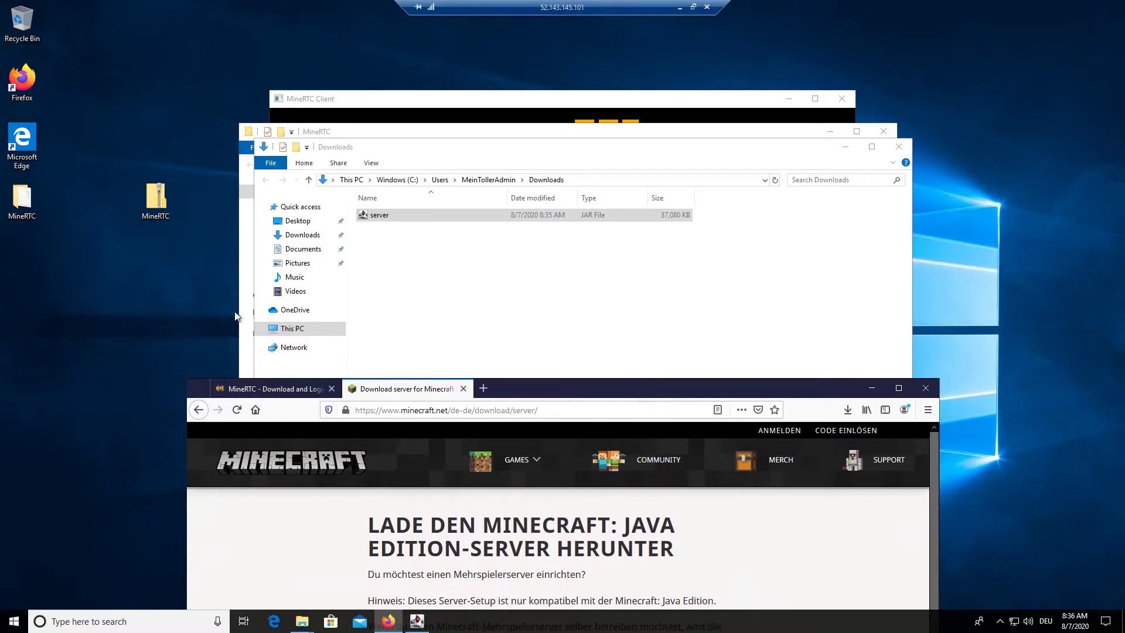
Create a new desktop folder named MC-Server
right_click(22, 245)
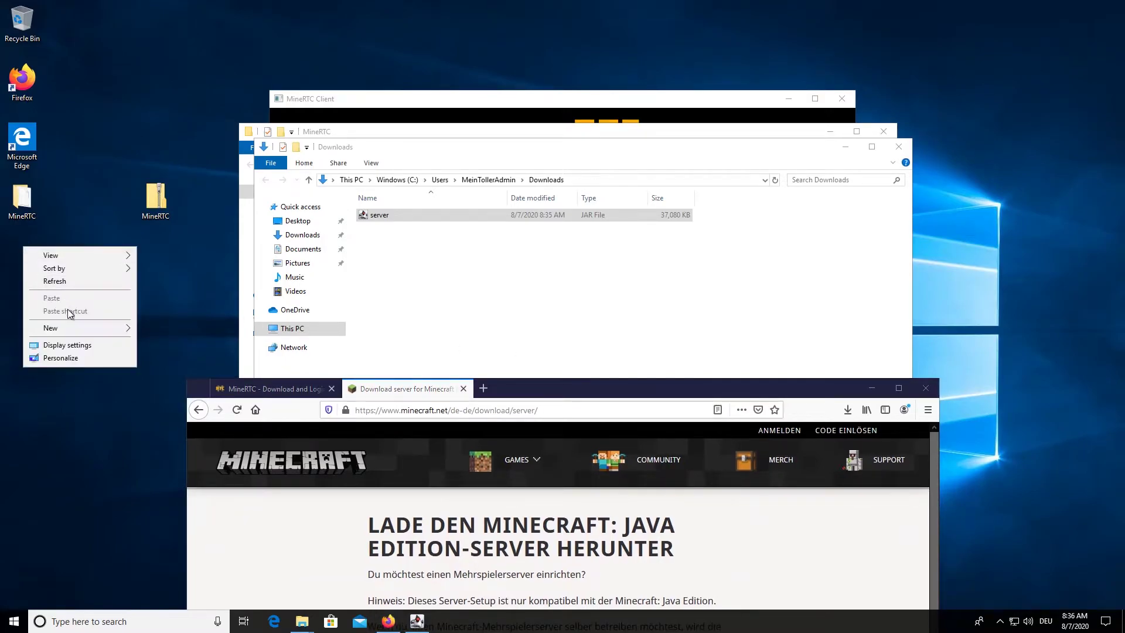
mouse_move(102, 328)
left_click(210, 327)
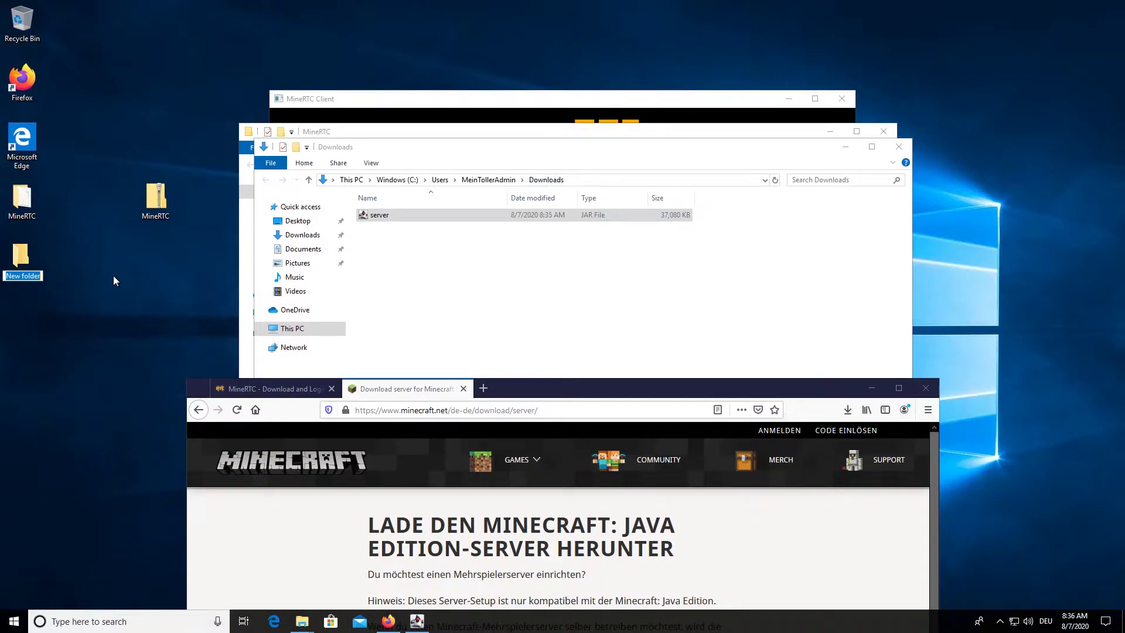
type("MC-Server")
key("Return")
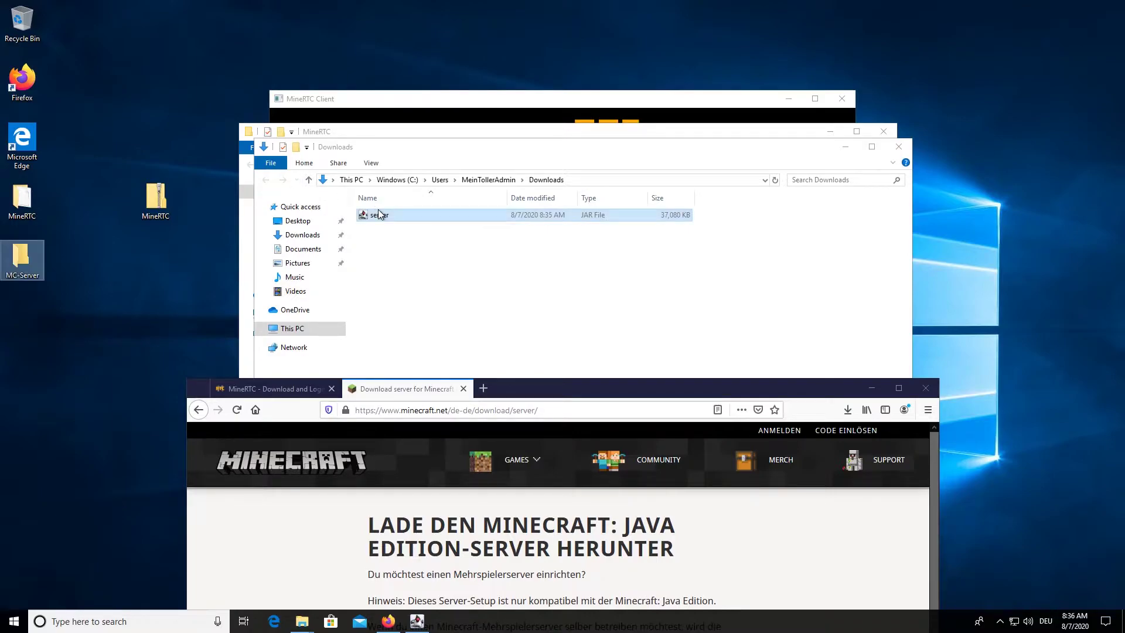
Move the downloaded server file into the MC-Server folder and run it from there to generate its files
left_click_drag(380, 214, 20, 261)
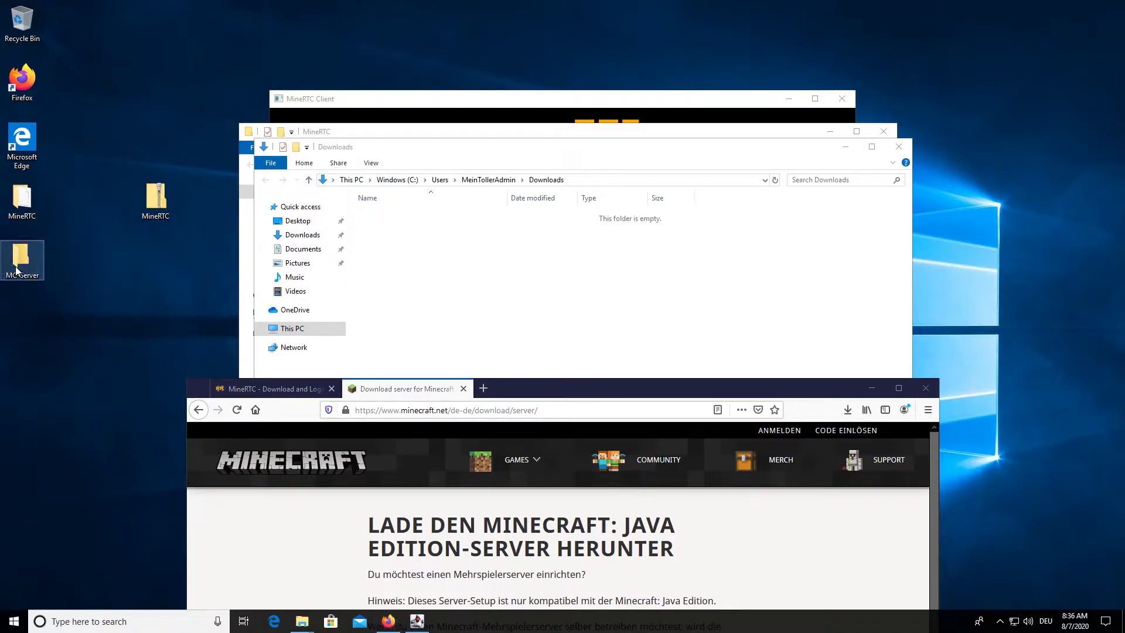
double_click(17, 271)
double_click(392, 234)
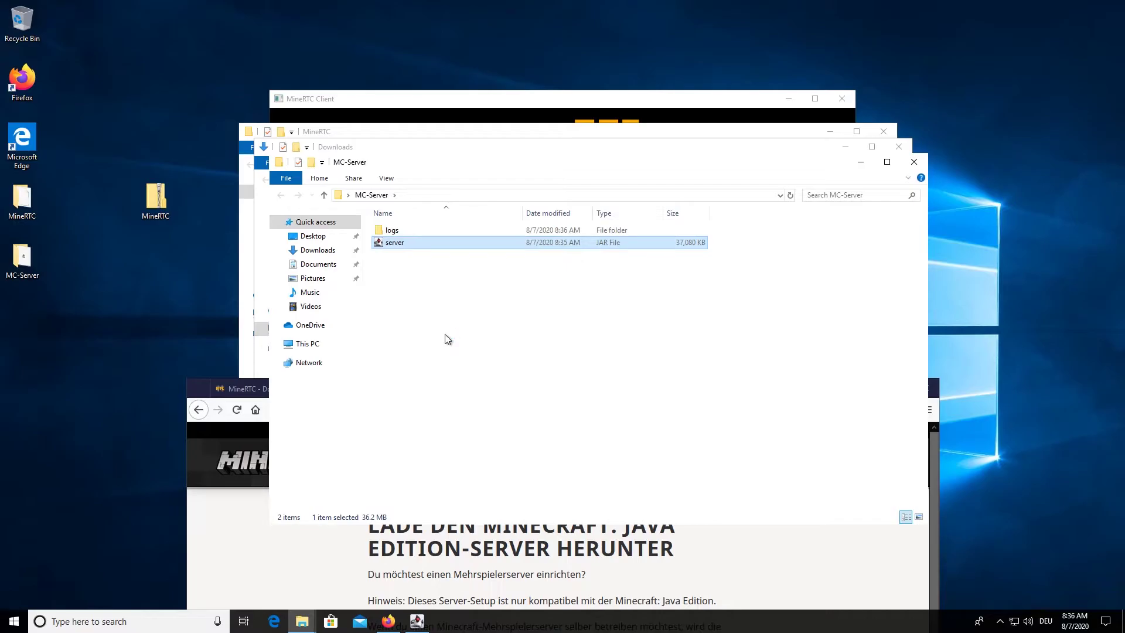
Close the Minecraft download tab in Firefox, minimize the browser and return to the MC-Server folder
left_click(230, 528)
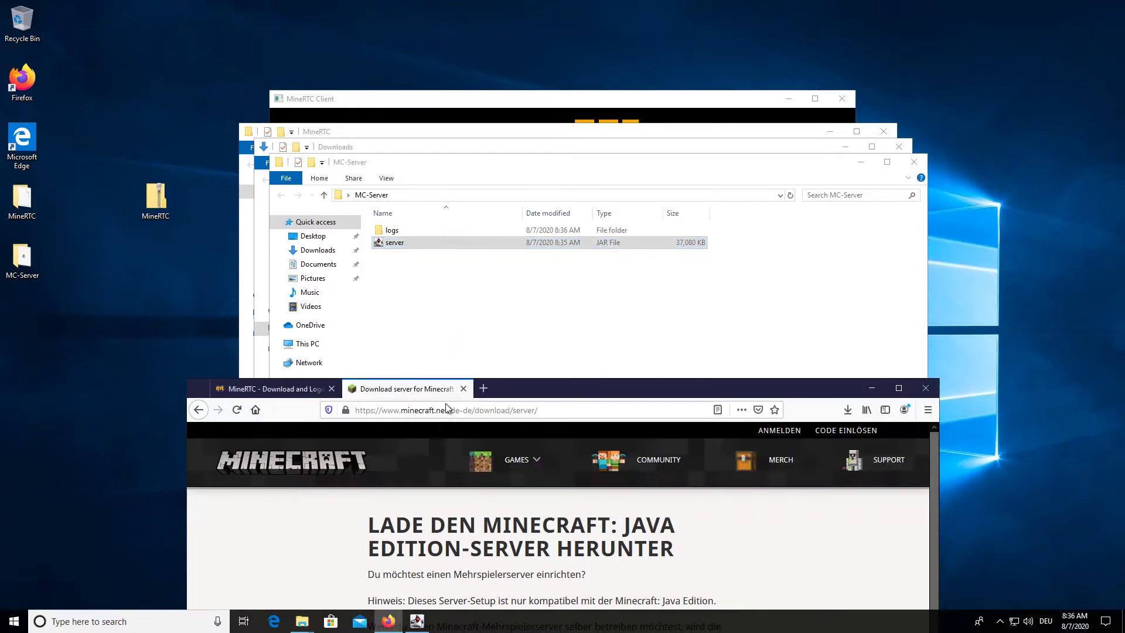
left_click(464, 388)
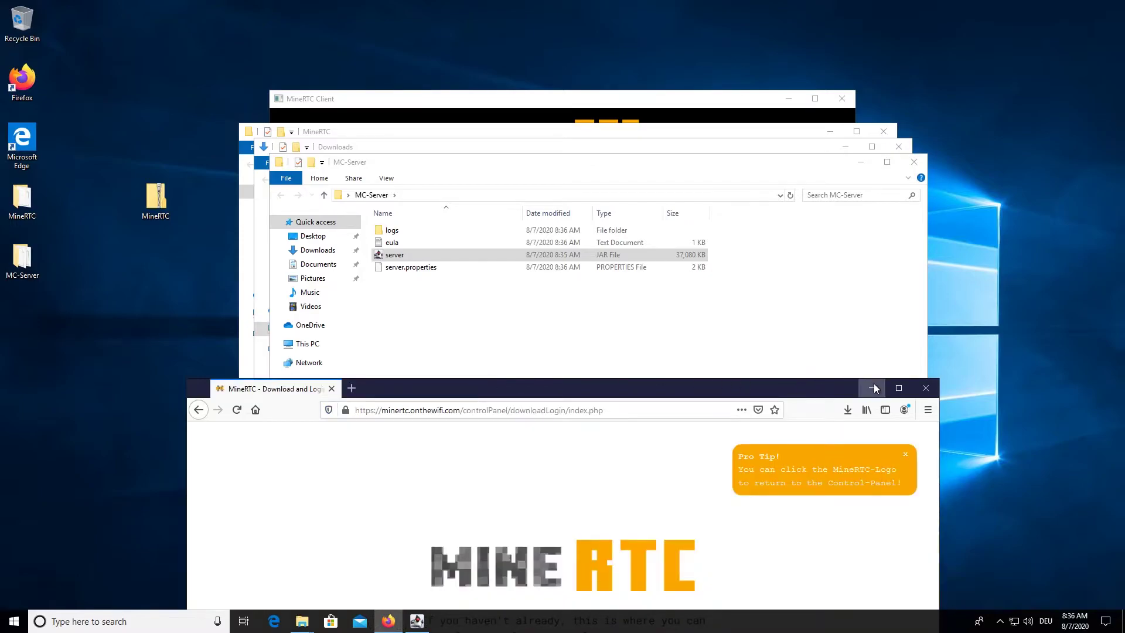
left_click(899, 389)
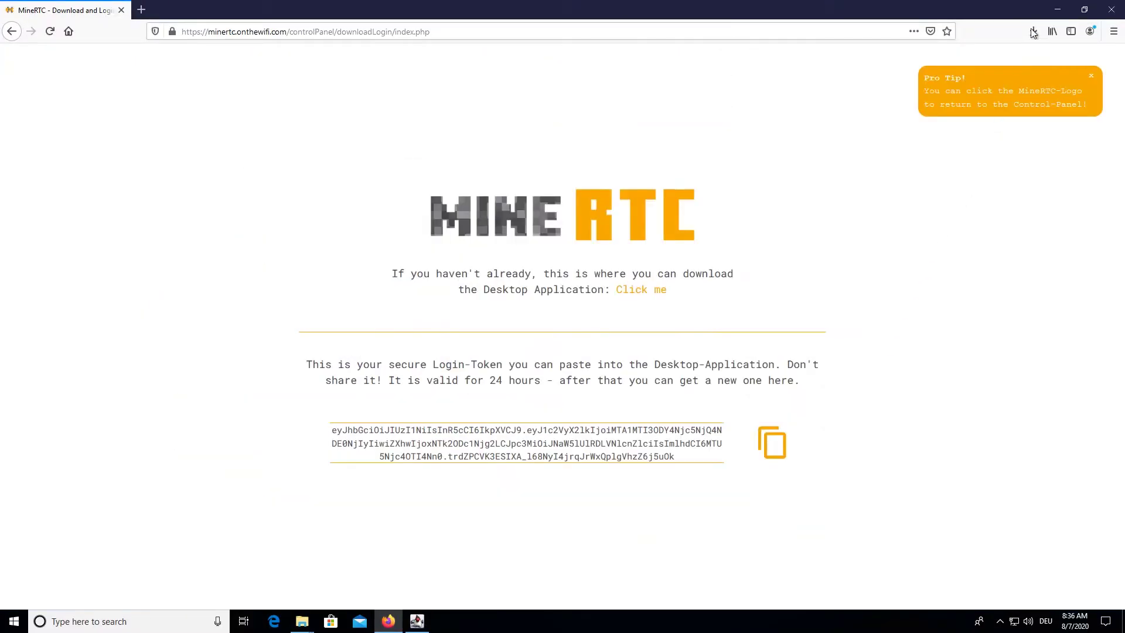
left_click(1058, 7)
left_click(782, 316)
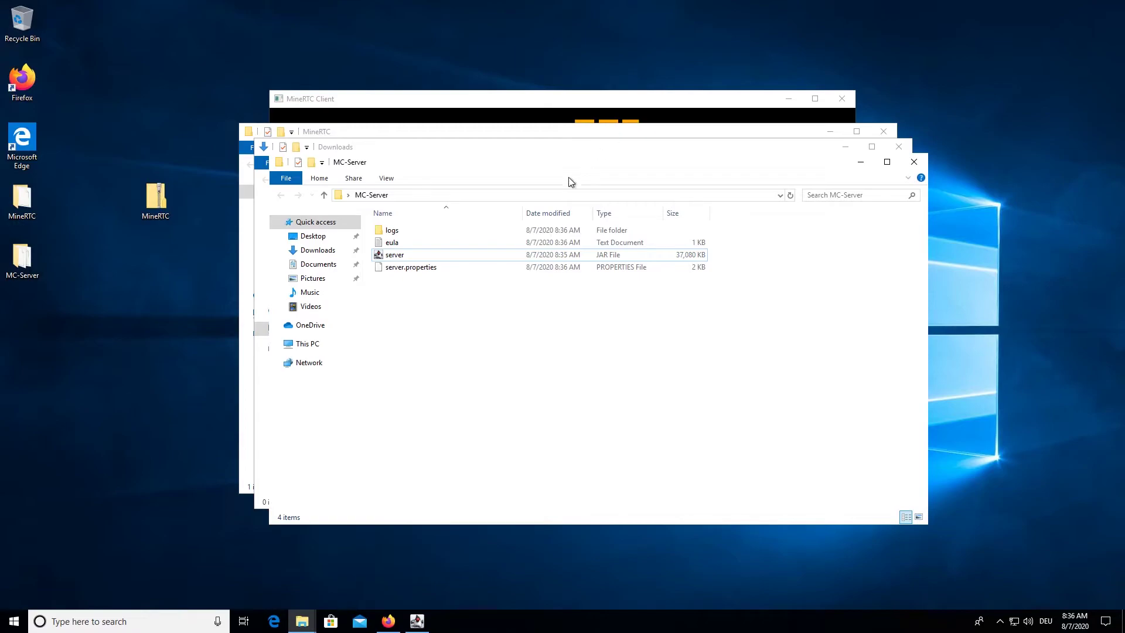
Open the eula file in the MC-Server folder, change the setting to eula=true, save and close it
double_click(392, 241)
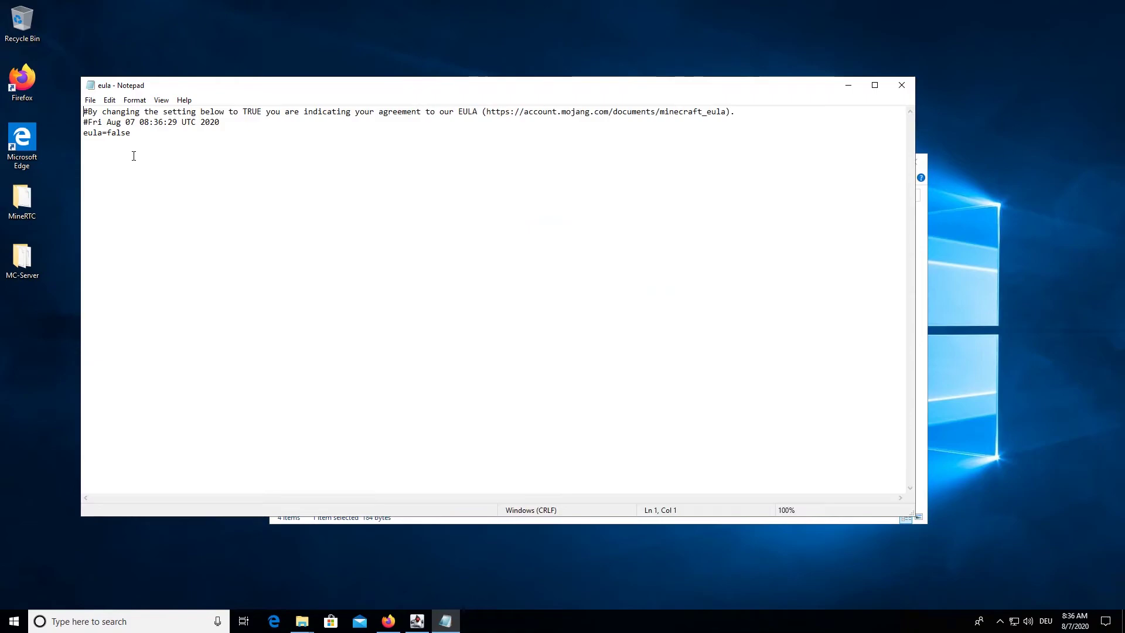
double_click(133, 137)
left_click(133, 137)
double_click(111, 135)
left_click(111, 133)
key("Left")
key("shift+End")
type("true")
left_click(902, 85)
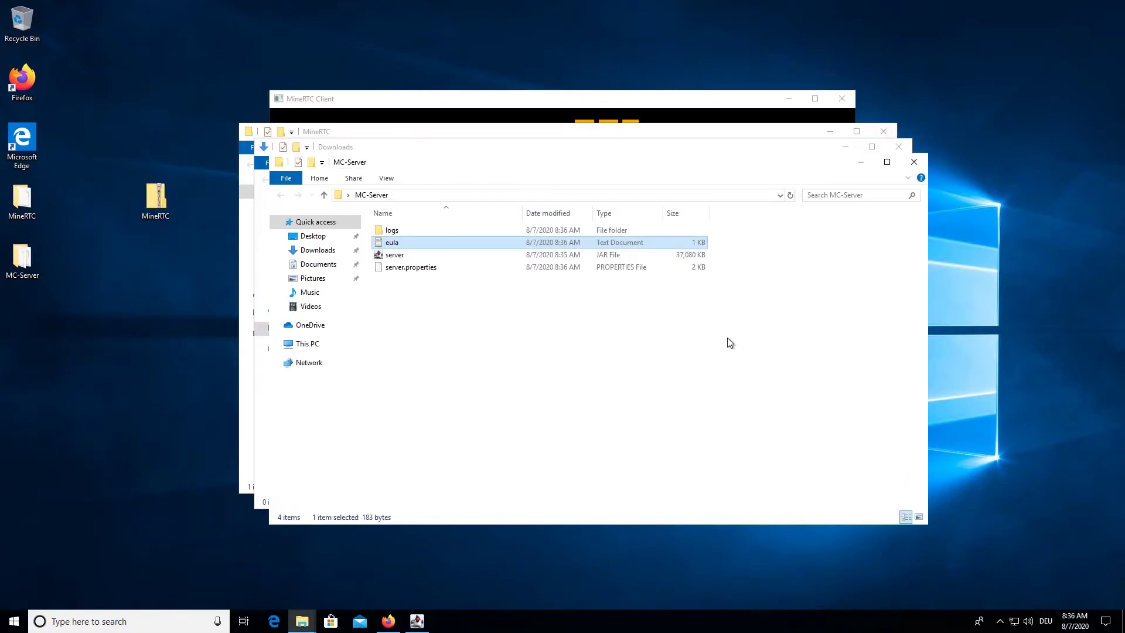
Start the Minecraft server, tile it beside the MC-Server folder and allow the OpenJDK Platform binary through the firewall on private networks
double_click(398, 256)
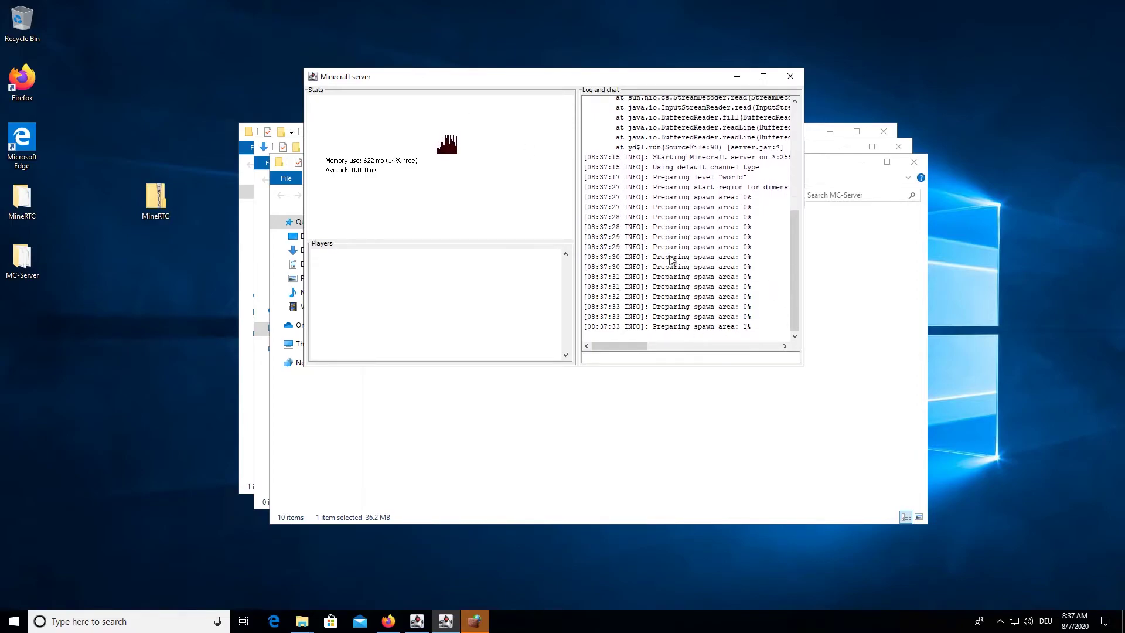
left_click_drag(558, 83, 1121, 263)
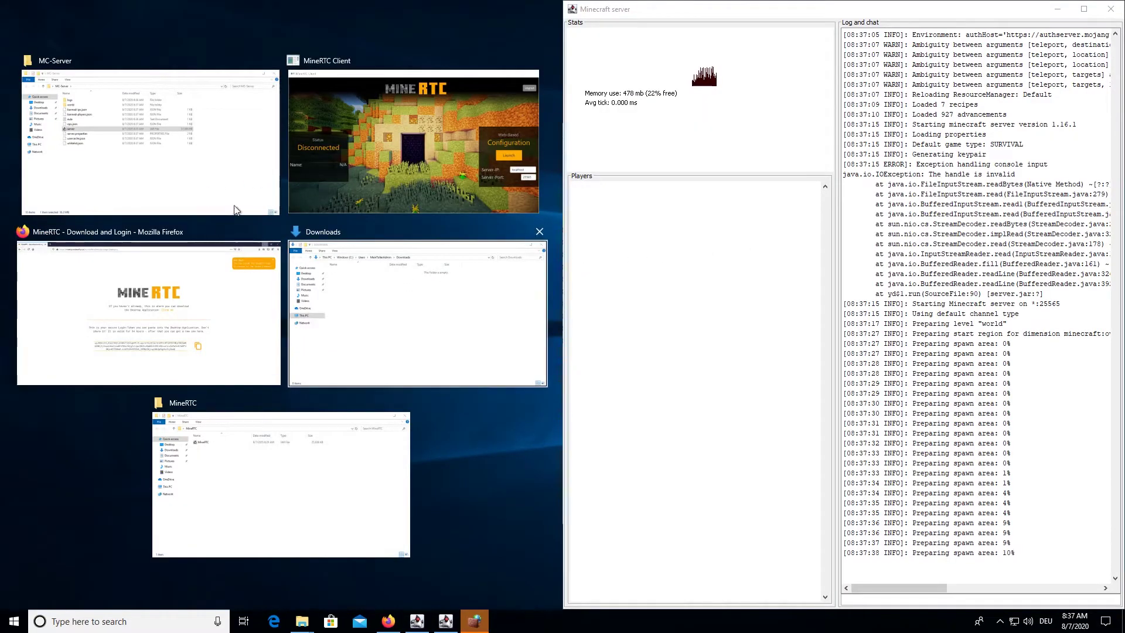
left_click(176, 156)
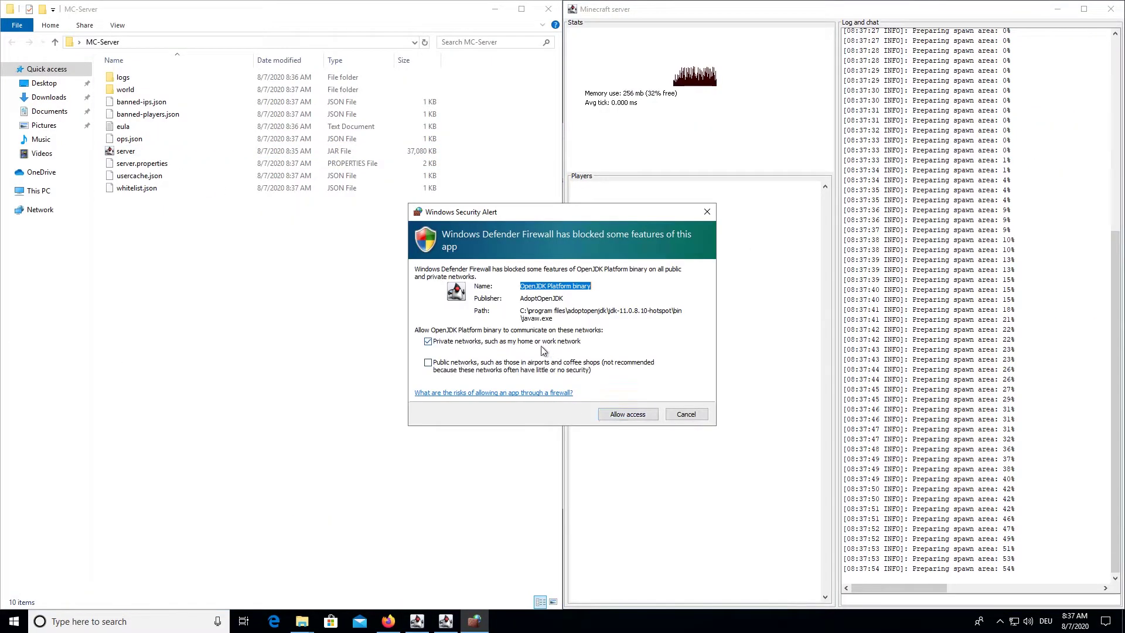
left_click(632, 414)
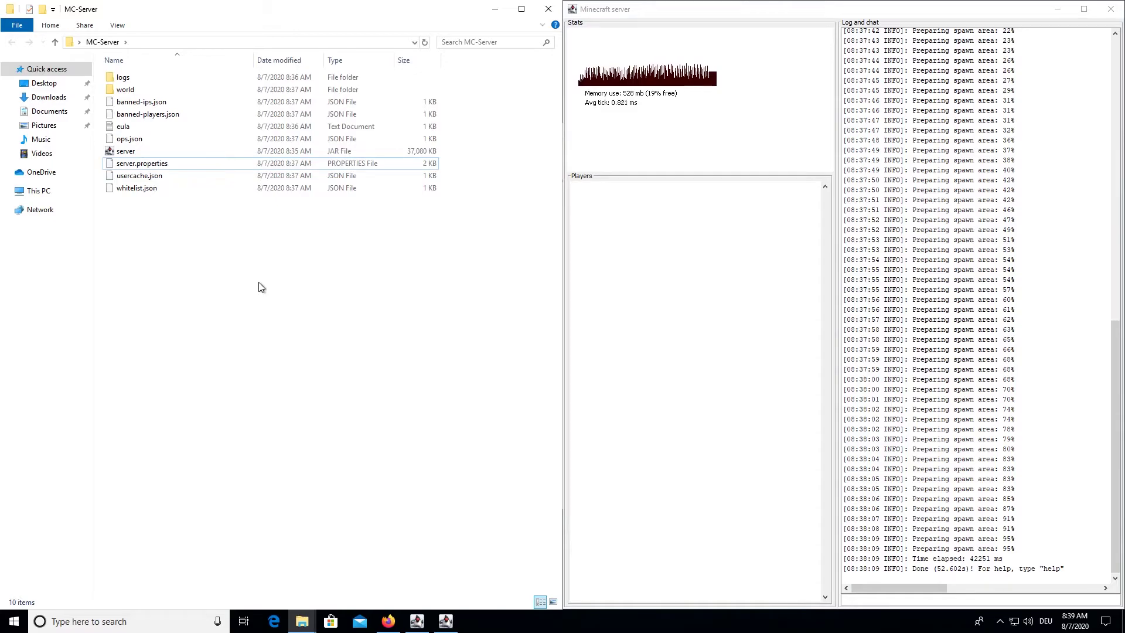
Install Notepad++ from an administrator PowerShell with choco install notepadplusplus, accept all package scripts, and close PowerShell
key("super")
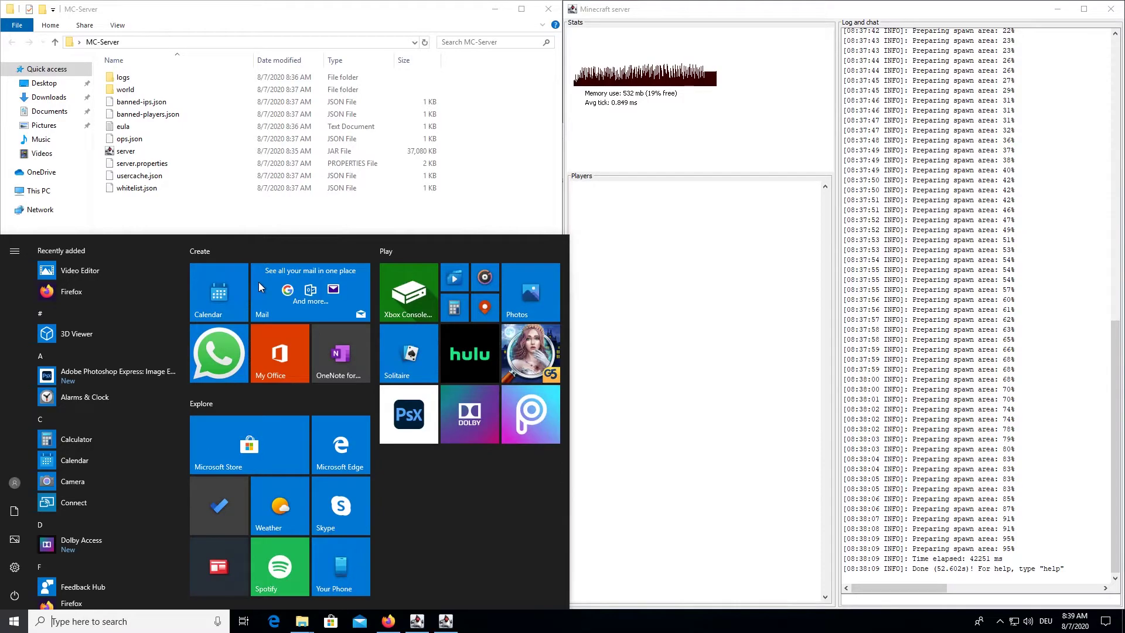
type("power")
key("Right")
key("Down")
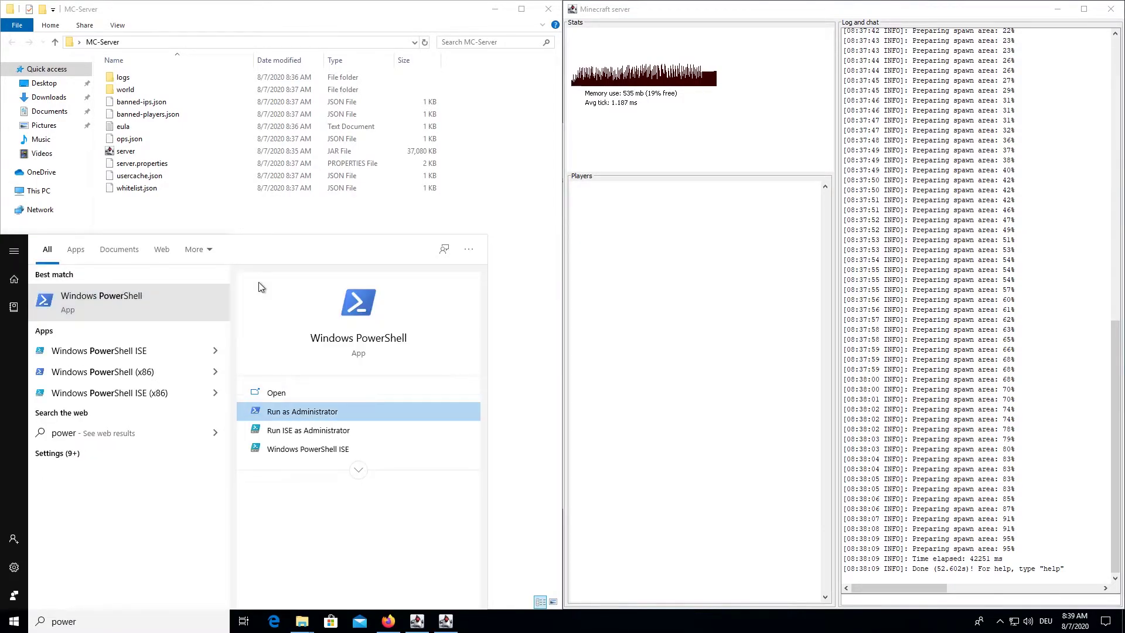
left_click(300, 411)
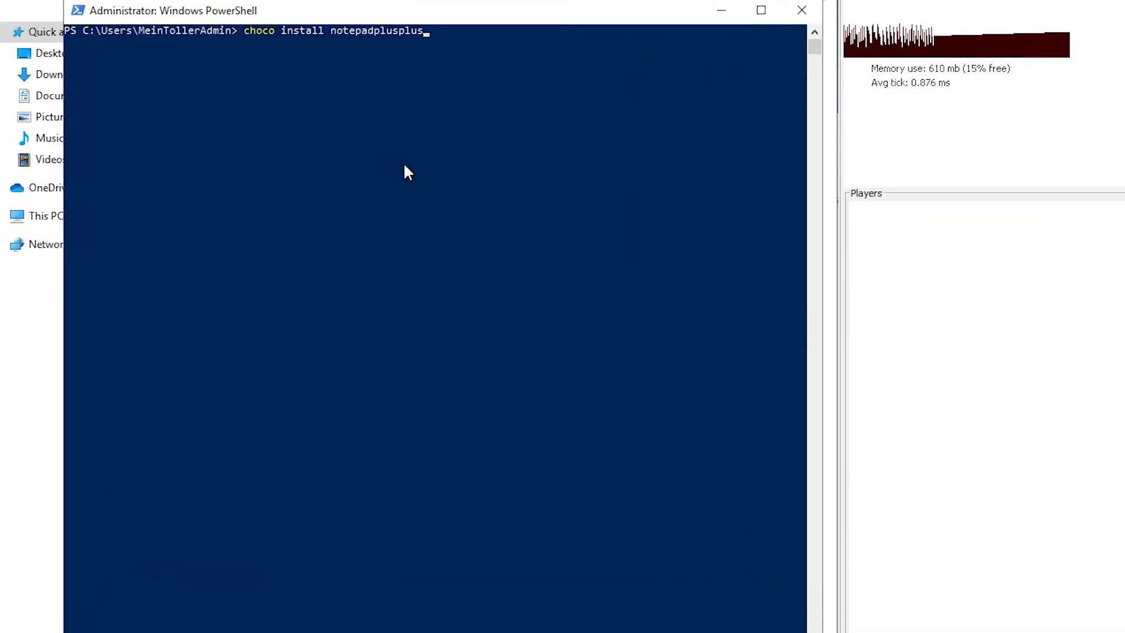
key("Return")
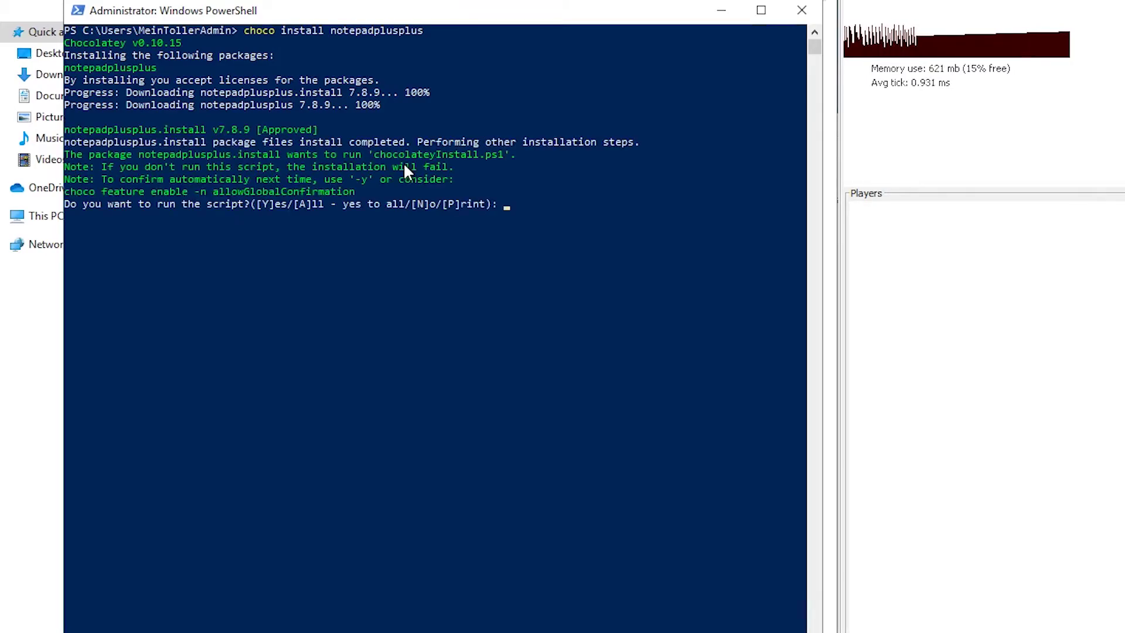
type("a")
key("Return")
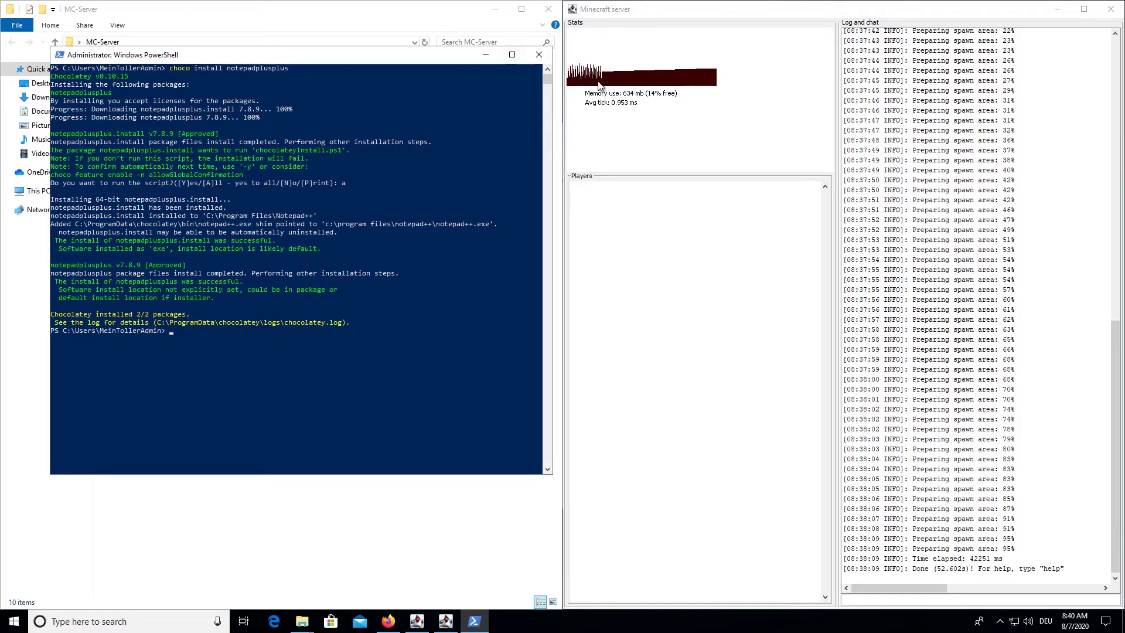
left_click(538, 55)
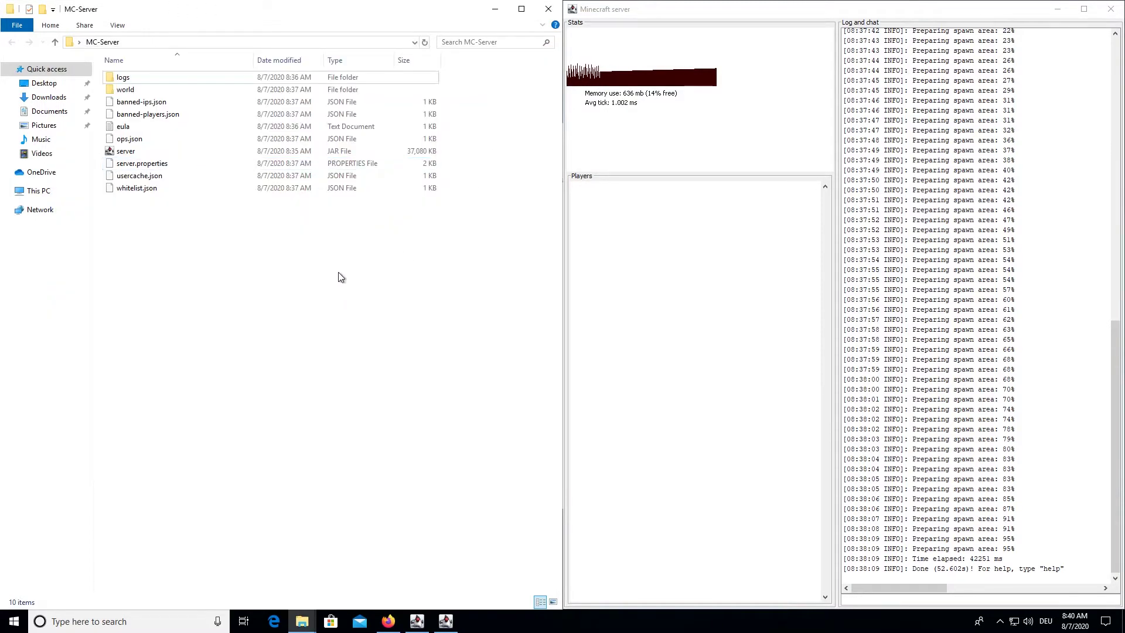
Open server.properties from the MC-Server folder in Notepad++ and go to the server-ip setting
right_click(165, 168)
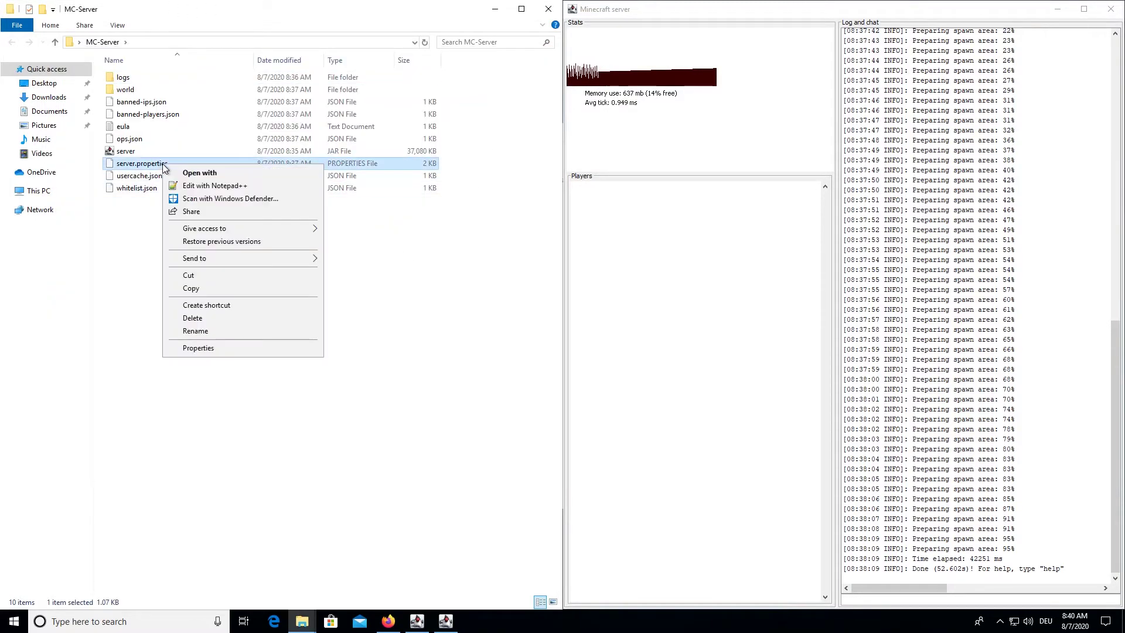
left_click(199, 185)
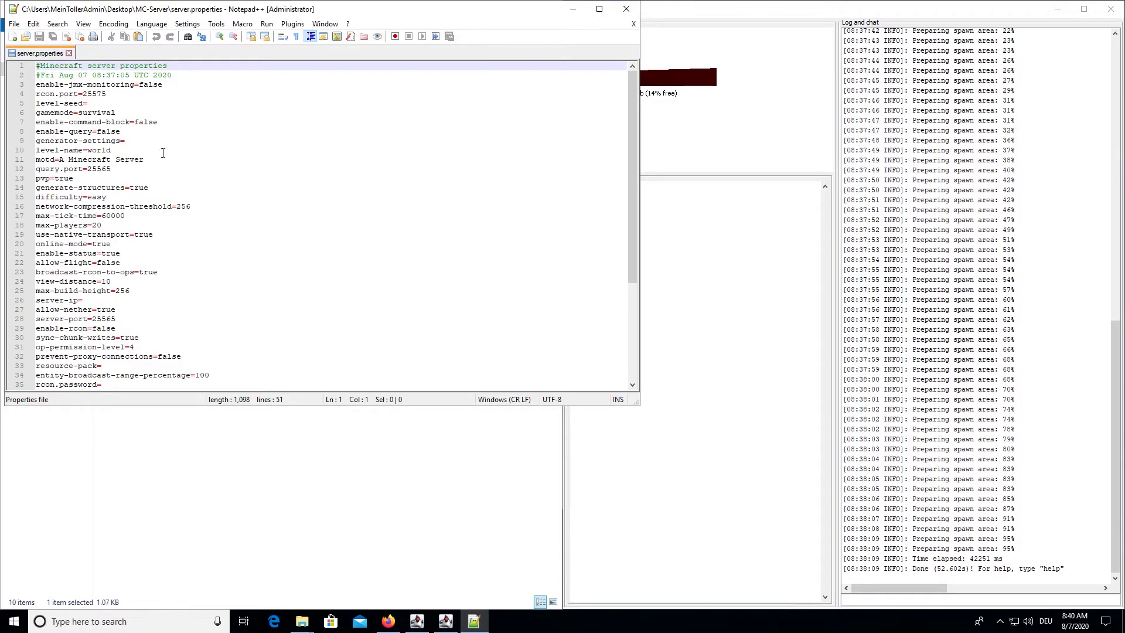
left_click(170, 140)
scroll(226, 147, "down", 1)
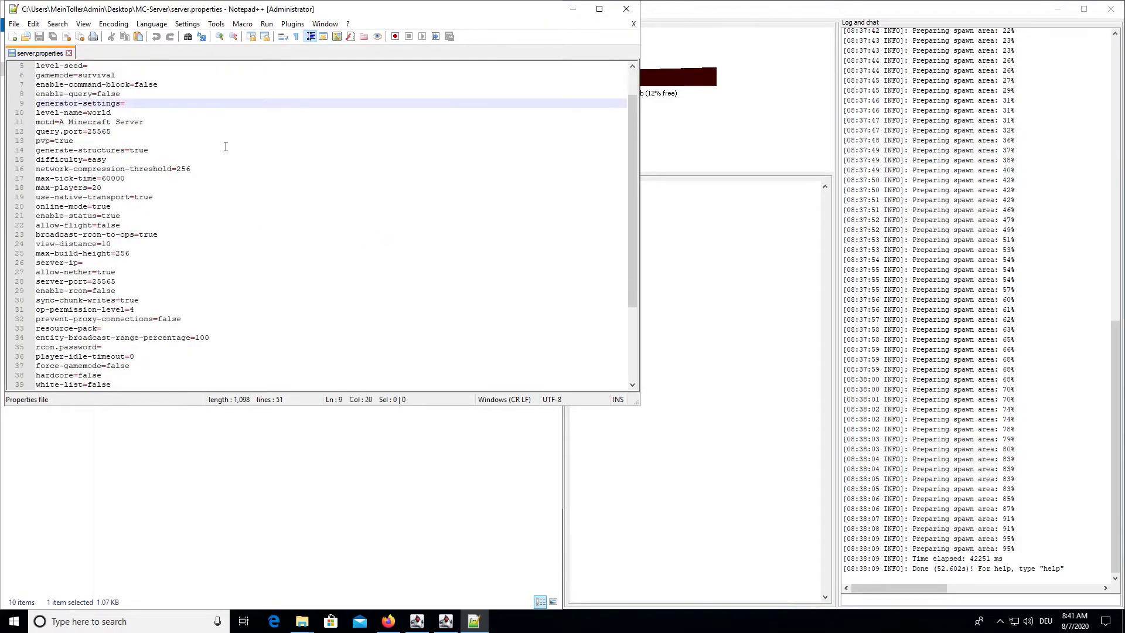
left_click(110, 262)
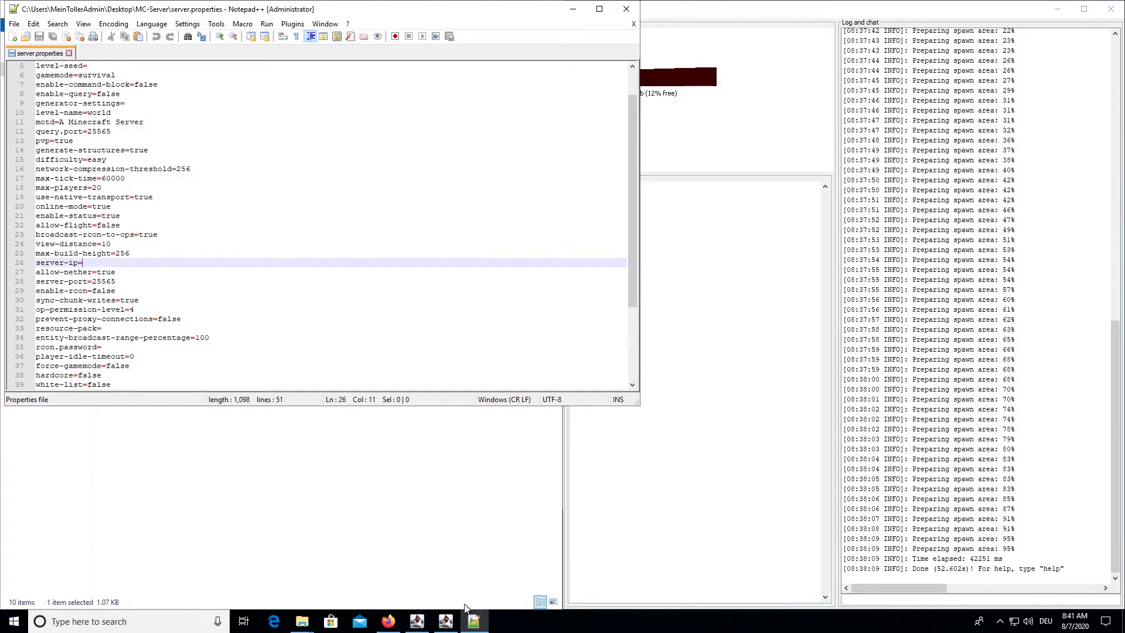
Compare the Server-IP and Server-Port in the MineRTC Client with the settings in server.properties, and close Notepad++
left_click(458, 619)
left_click(458, 619)
left_click(416, 620)
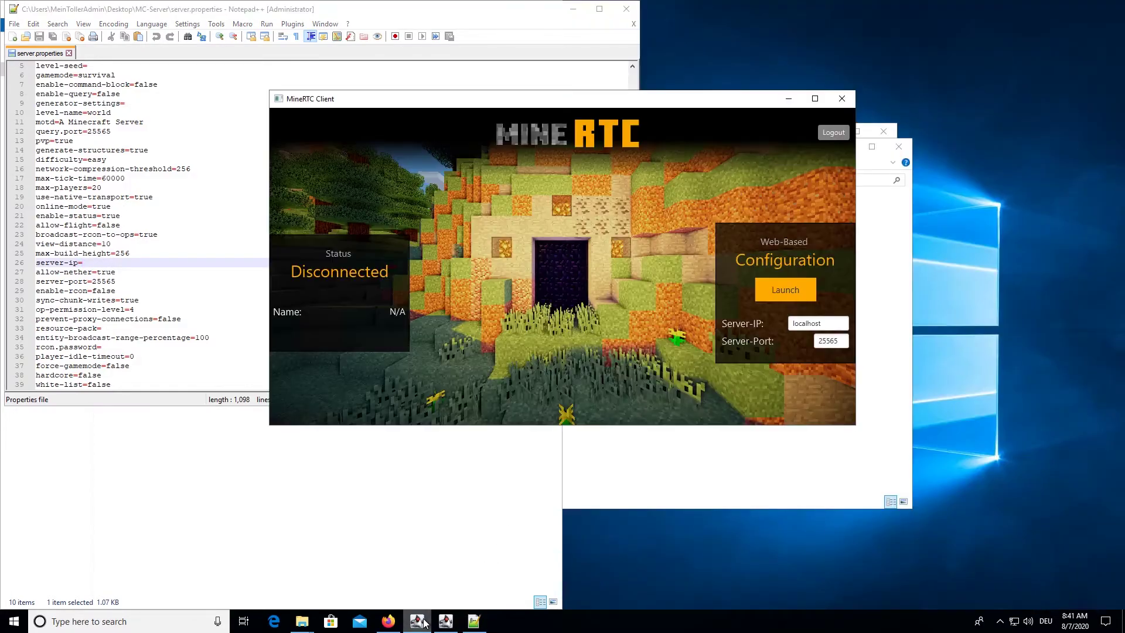
double_click(828, 323)
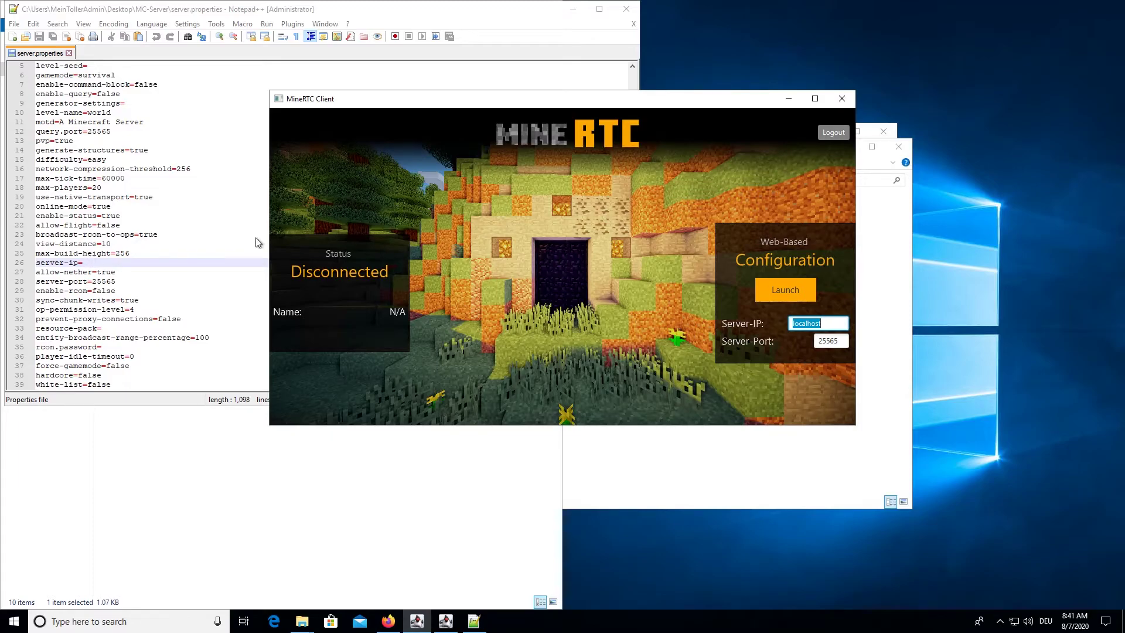
scroll(187, 200, "up", 2)
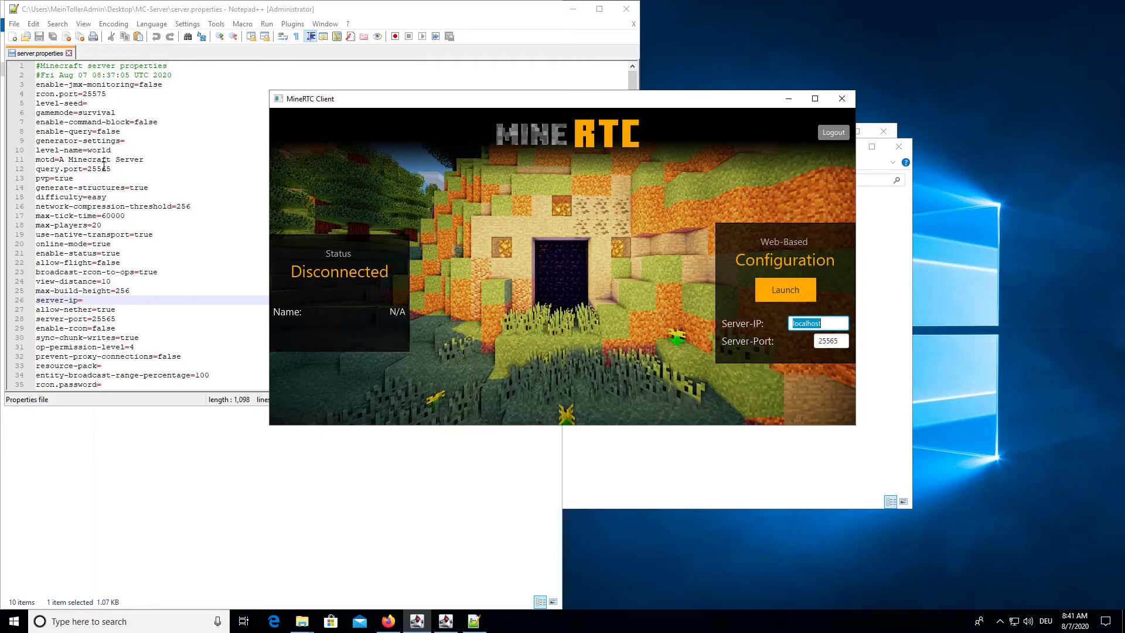
scroll(104, 168, "down", 2)
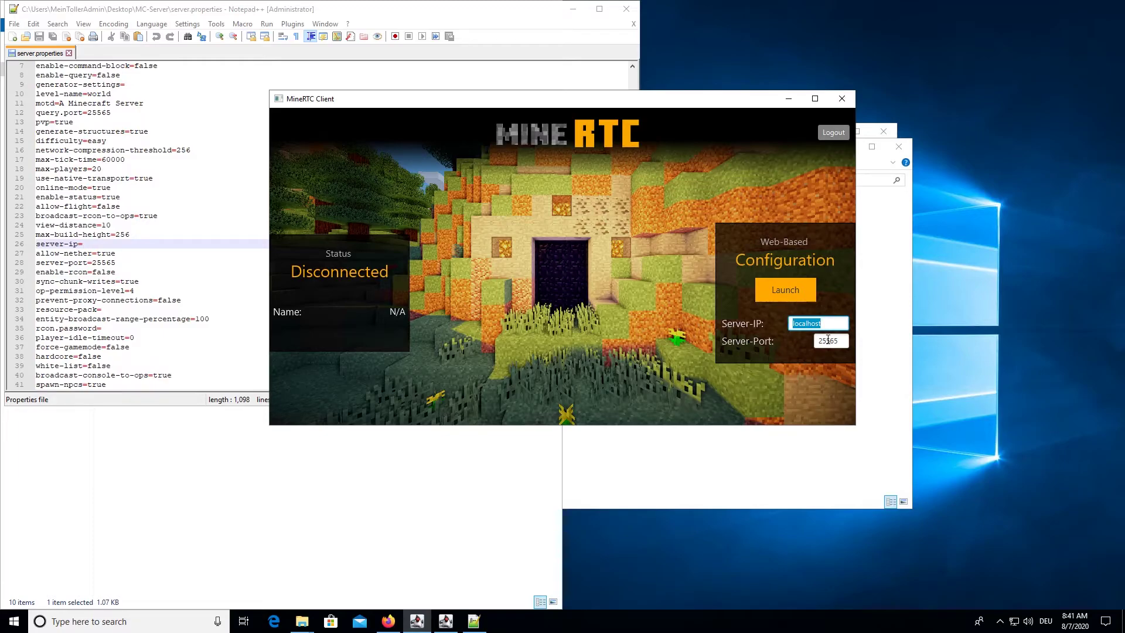
mouse_move(623, 7)
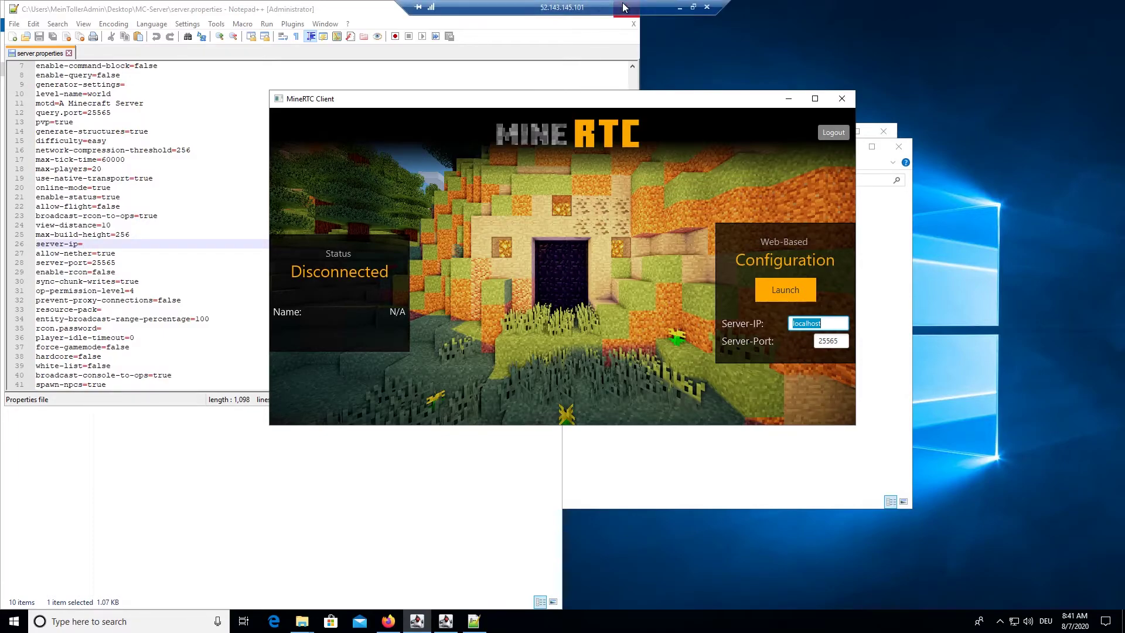
left_click_drag(583, 16, 554, 113)
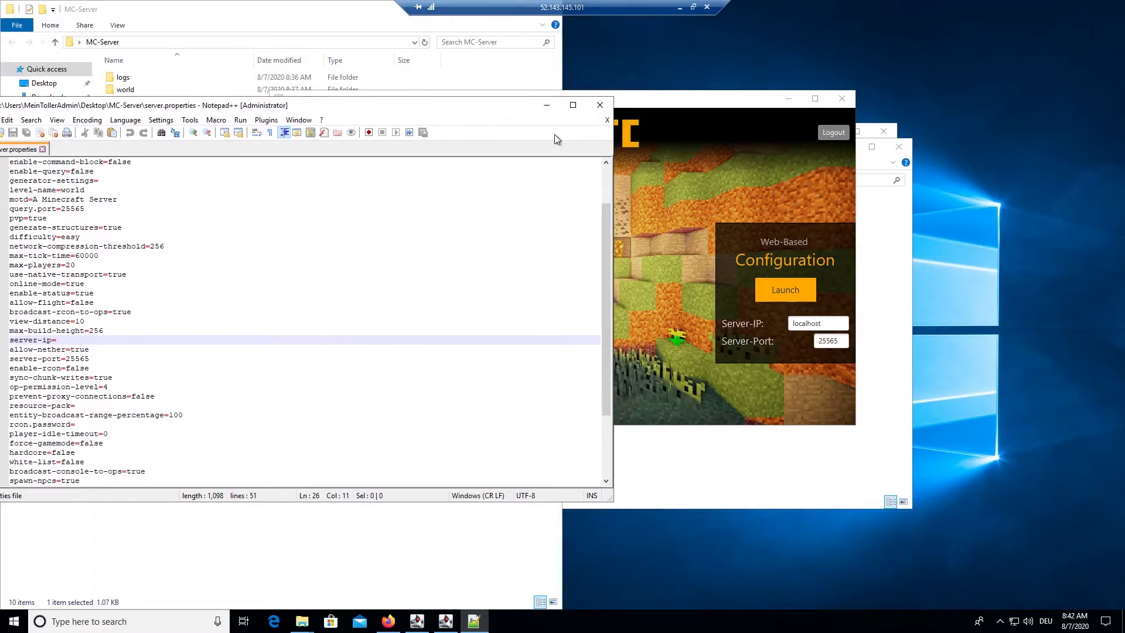
left_click(598, 106)
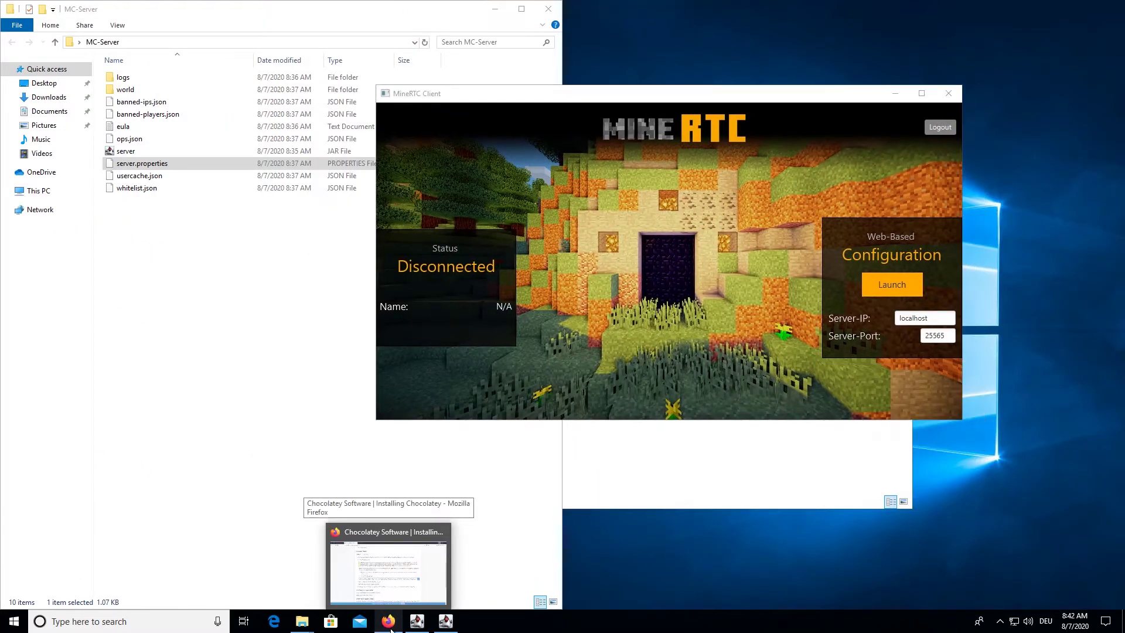
Switch to the MineRTC page in Firefox, return to the Control-Panel and open Create Game Sessions
left_click(391, 630)
left_click(64, 10)
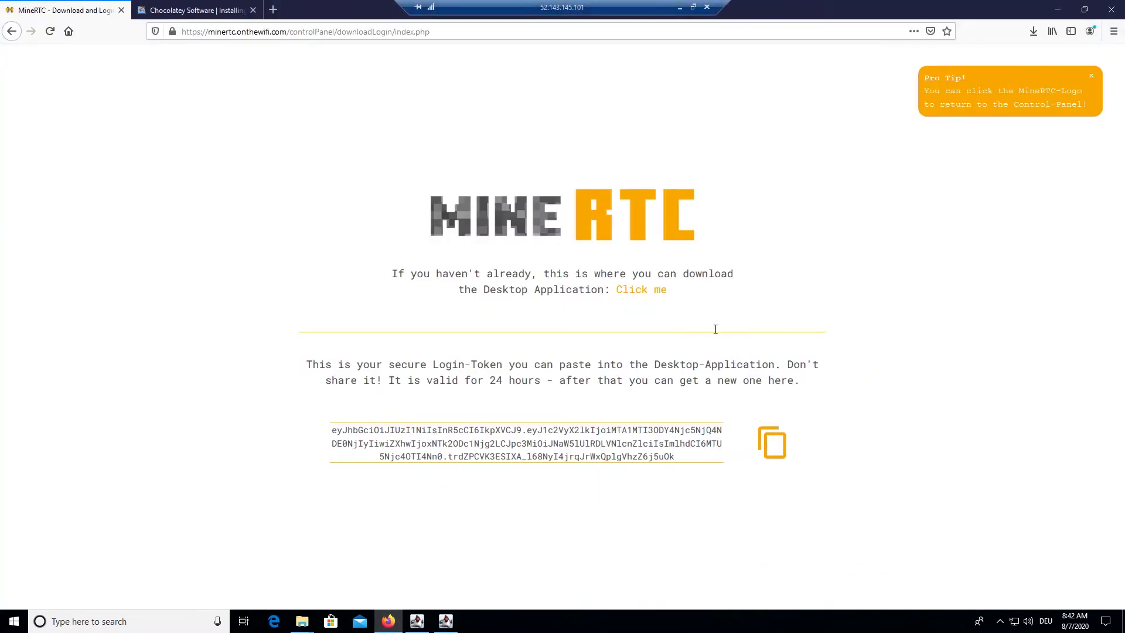
left_click(538, 213)
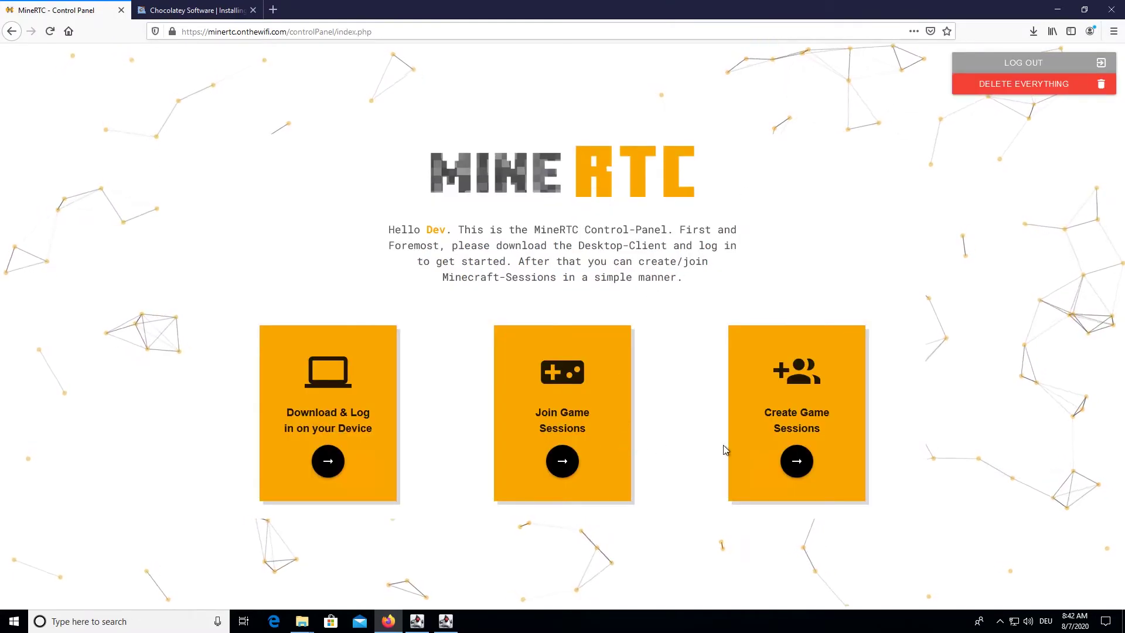
left_click(797, 462)
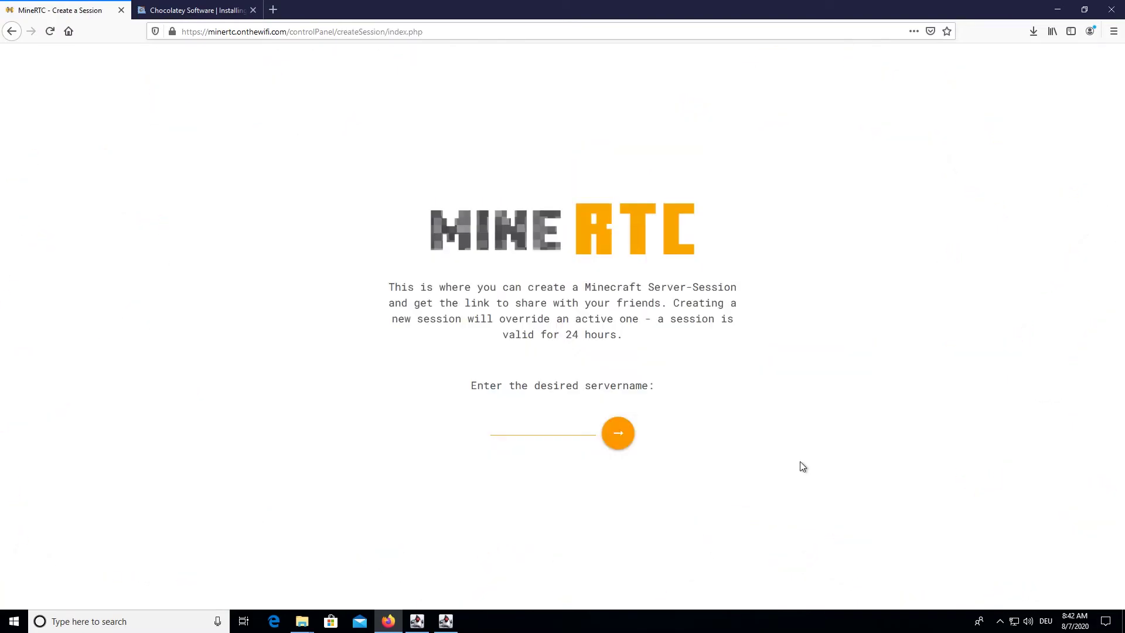
Create a server session named My Temp Server, skip the ad and close the advertising pop-up window
left_click(569, 426)
type("My Temp Server")
left_click(614, 448)
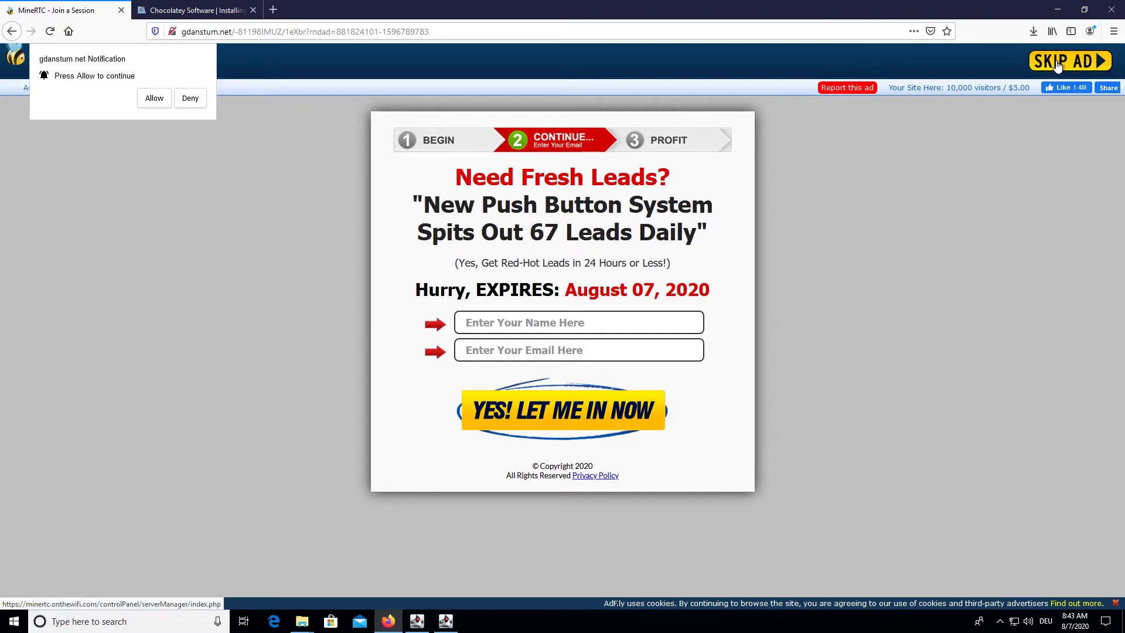
left_click(1058, 64)
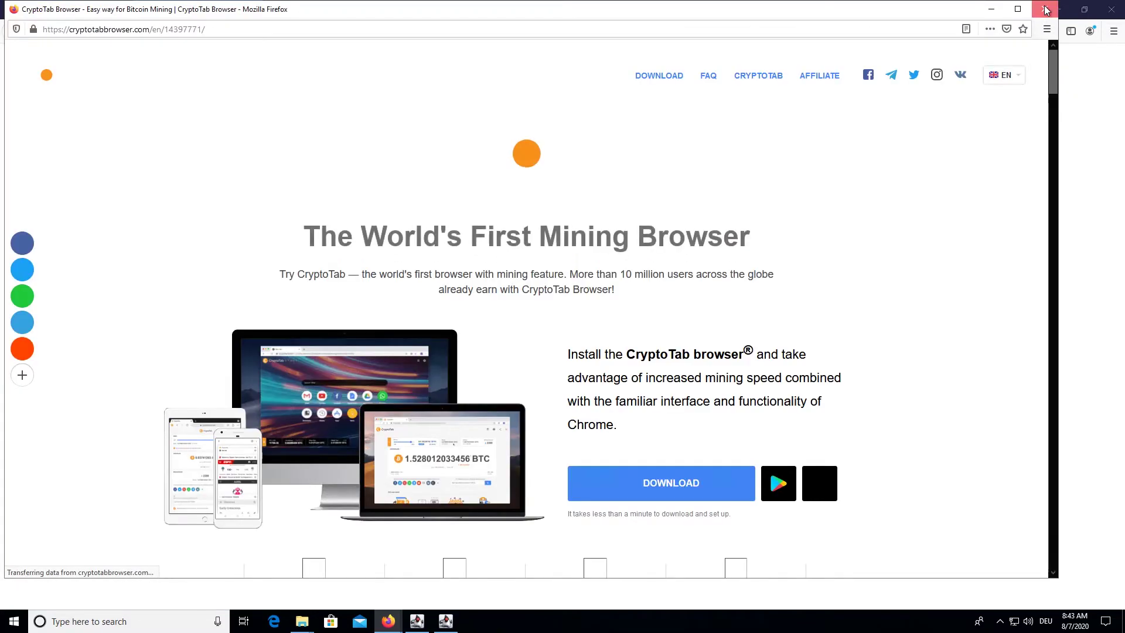
left_click(1046, 10)
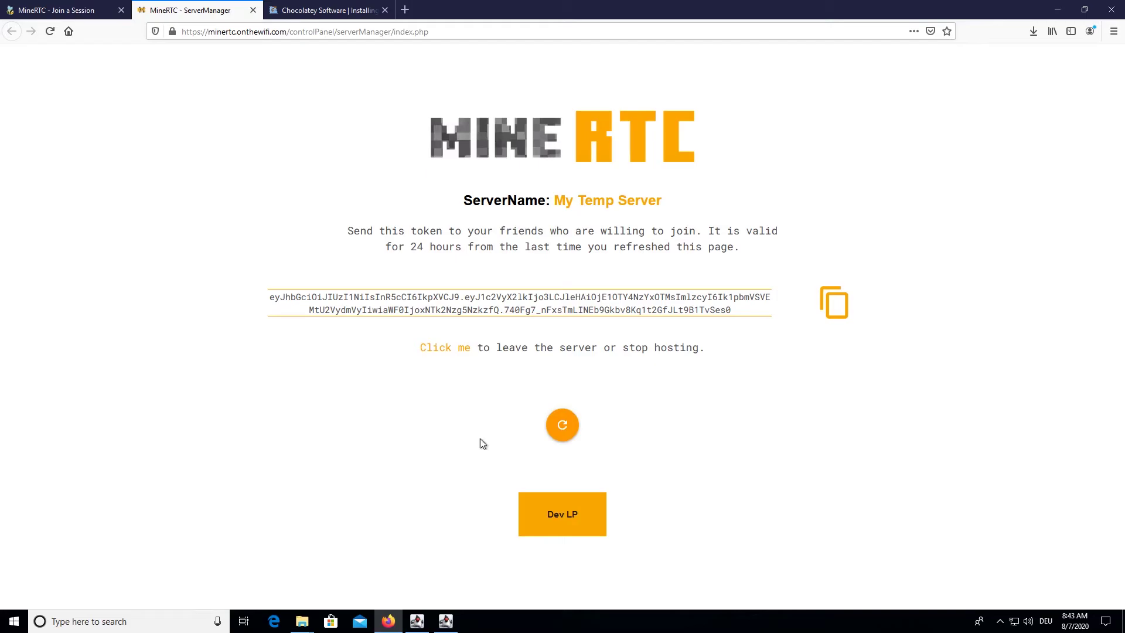
Check the hosting status in the MineRTC Client, return to the ServerManager page and copy the join token for friends
mouse_move(417, 620)
left_click(412, 566)
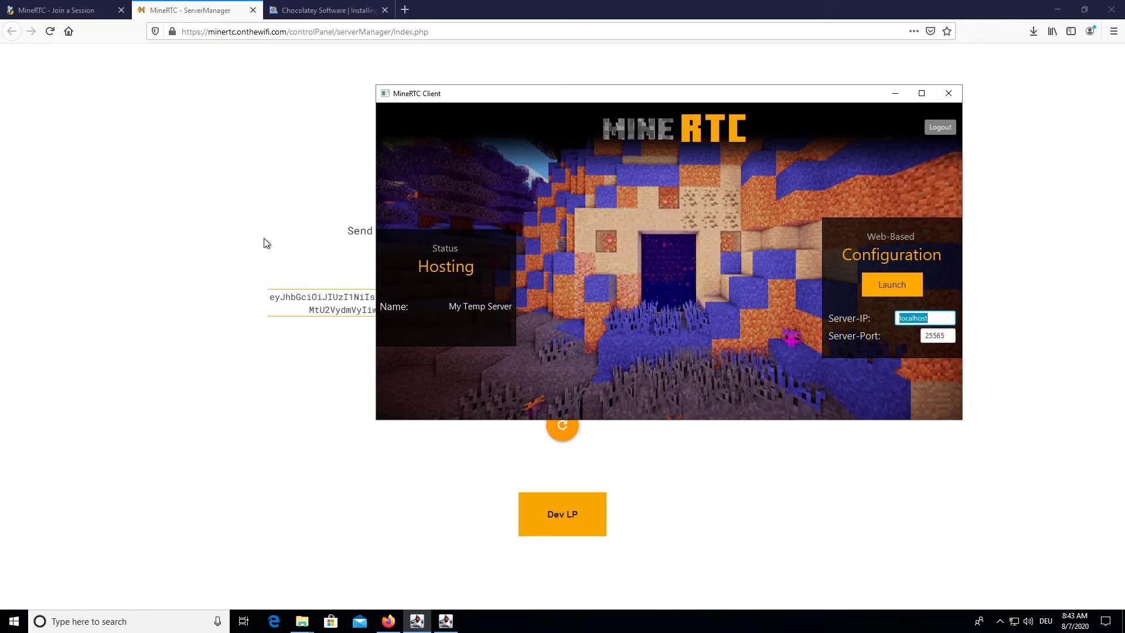
left_click(276, 215)
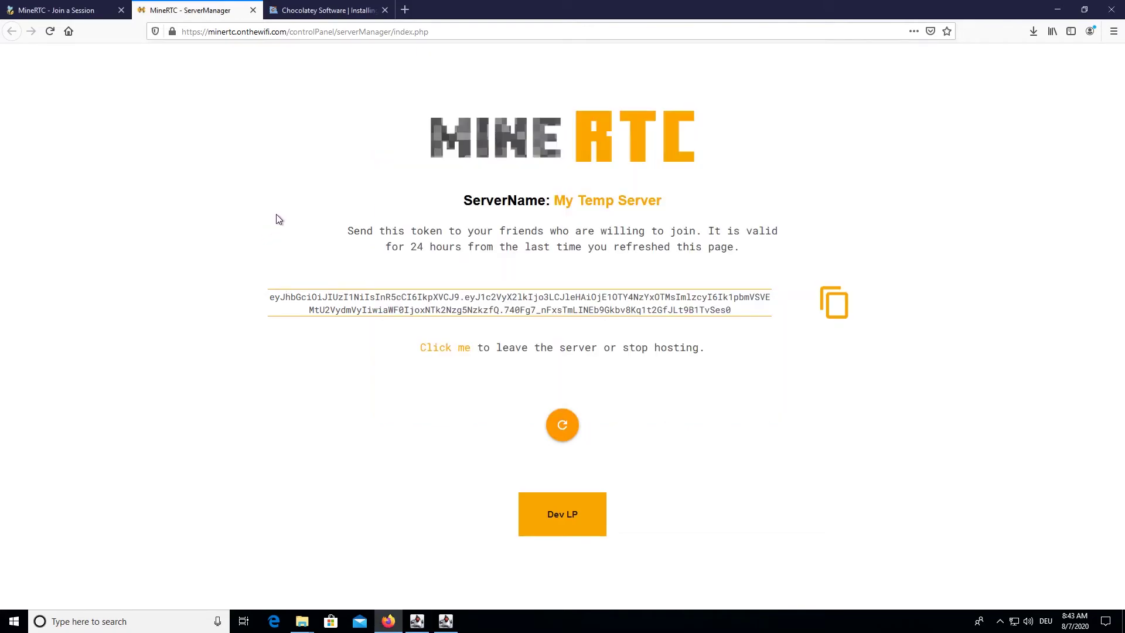
left_click(828, 302)
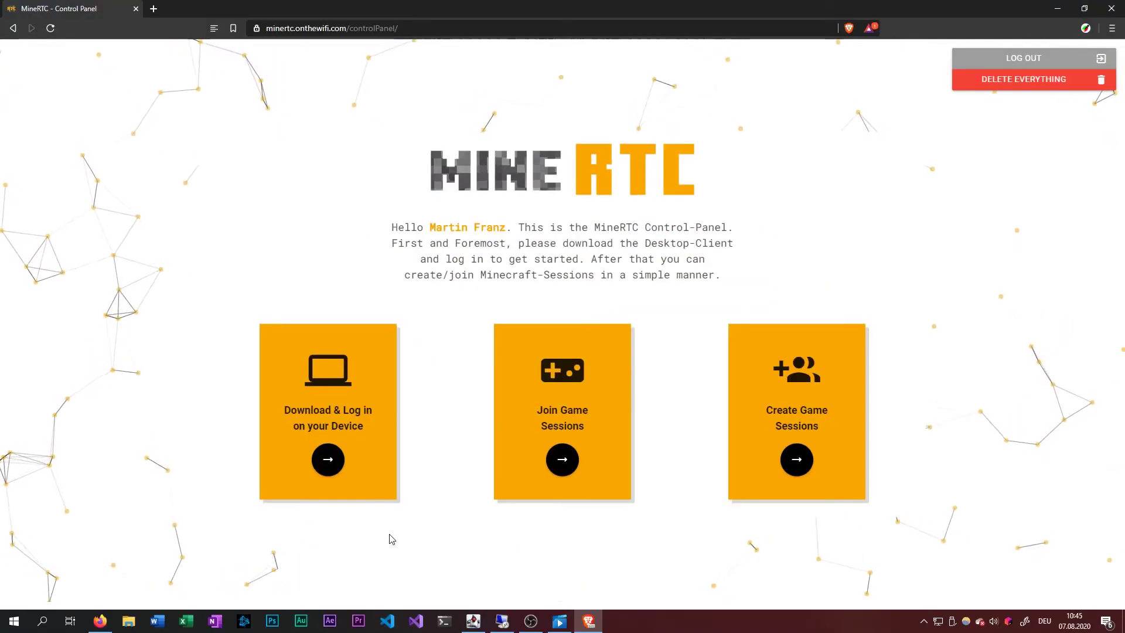
On the joining computer, copy the login token from the MineRTC download and login page and paste it into the MineRTC Client to log in
left_click(329, 468)
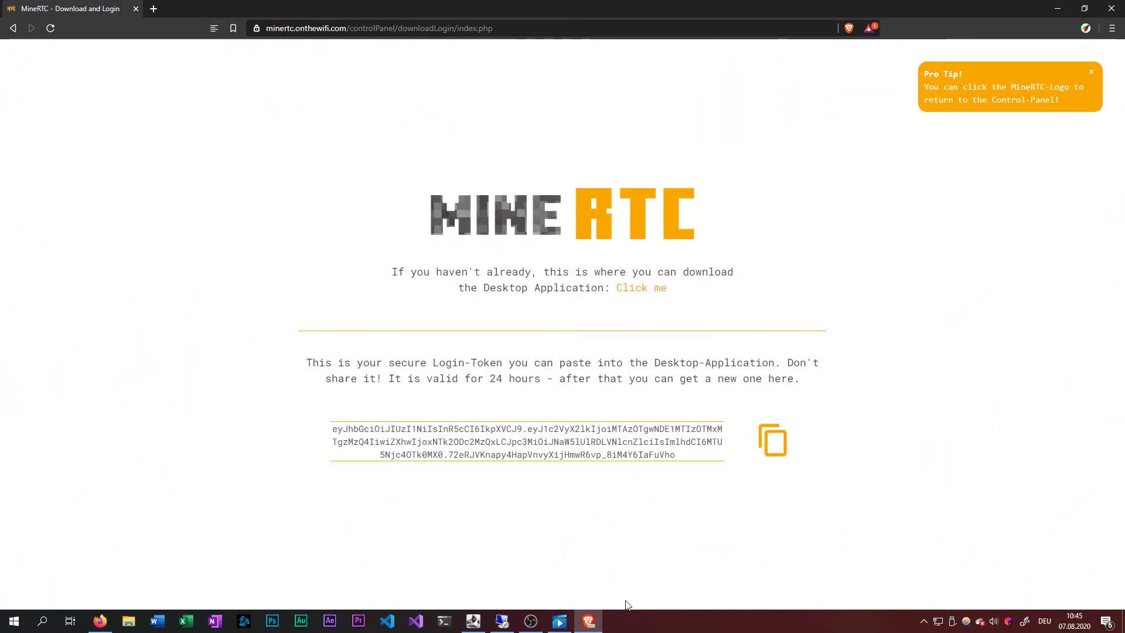
left_click(473, 620)
left_click(756, 469)
left_click(771, 440)
left_click(473, 621)
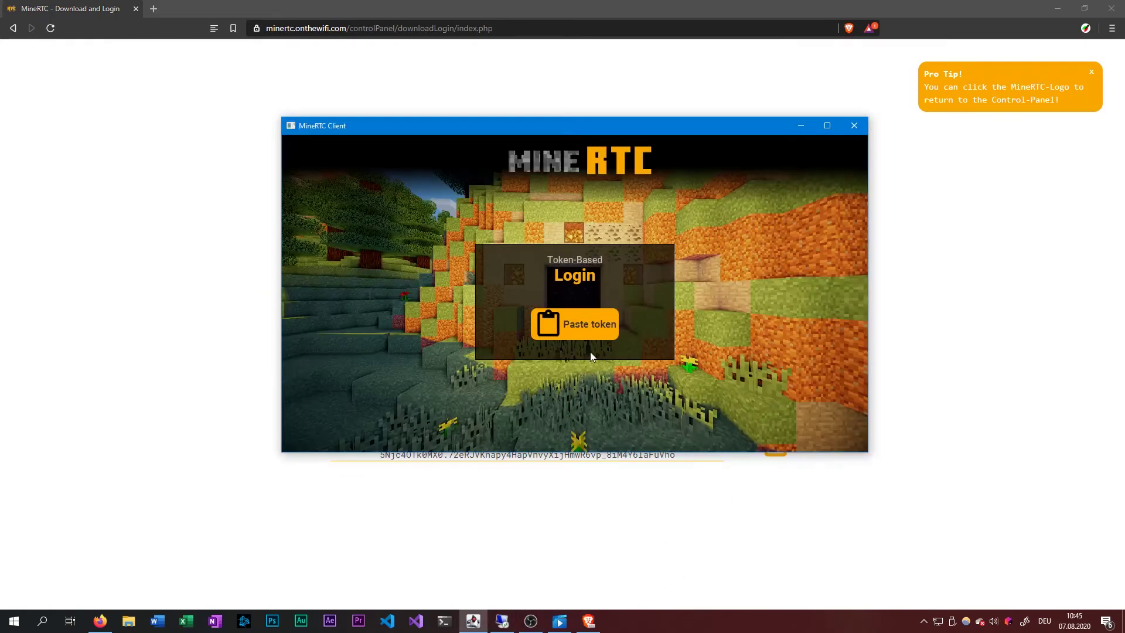
left_click(589, 337)
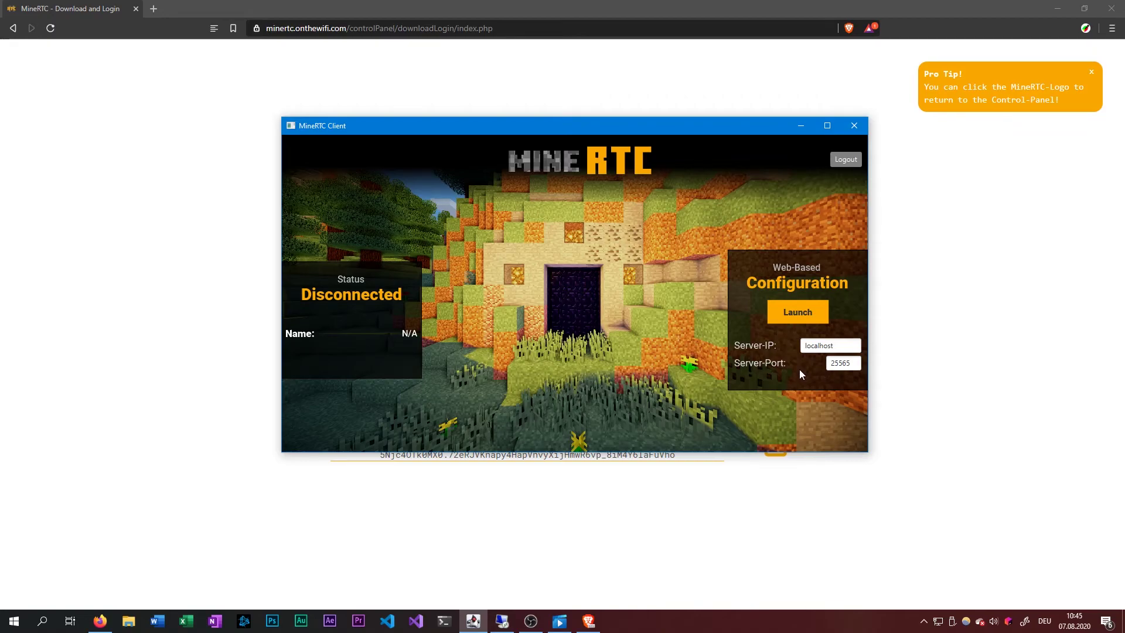
Return to the MineRTC Control-Panel, open Join Game Sessions, submit the friend's join token and skip the ad
left_click(1025, 385)
left_click(659, 228)
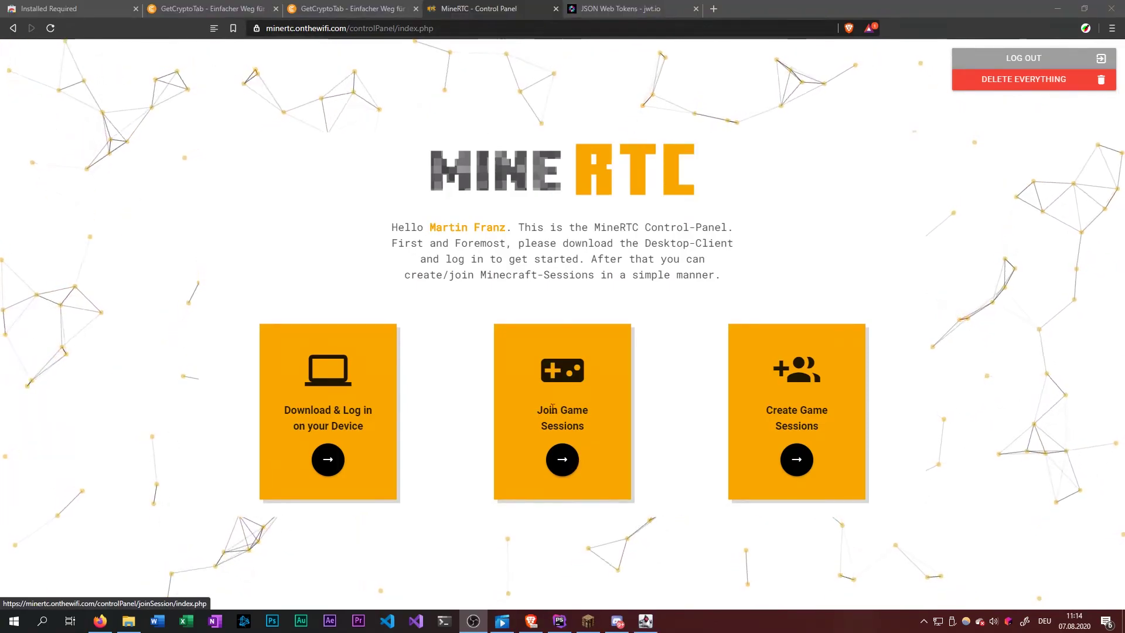
left_click(562, 460)
left_click(514, 388)
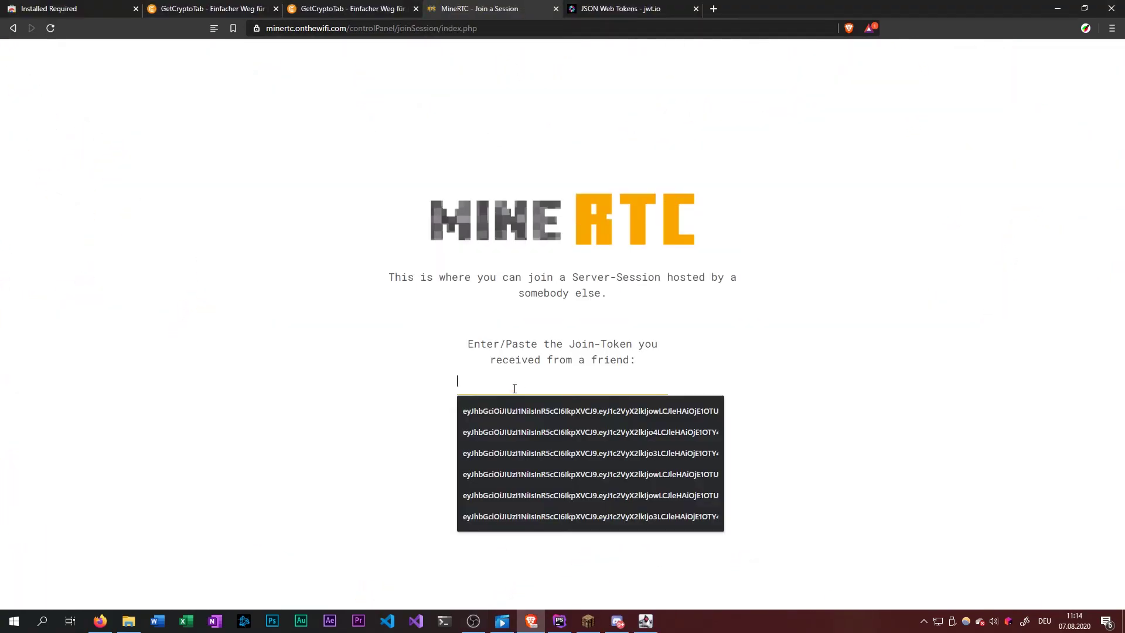
key("ctrl+v")
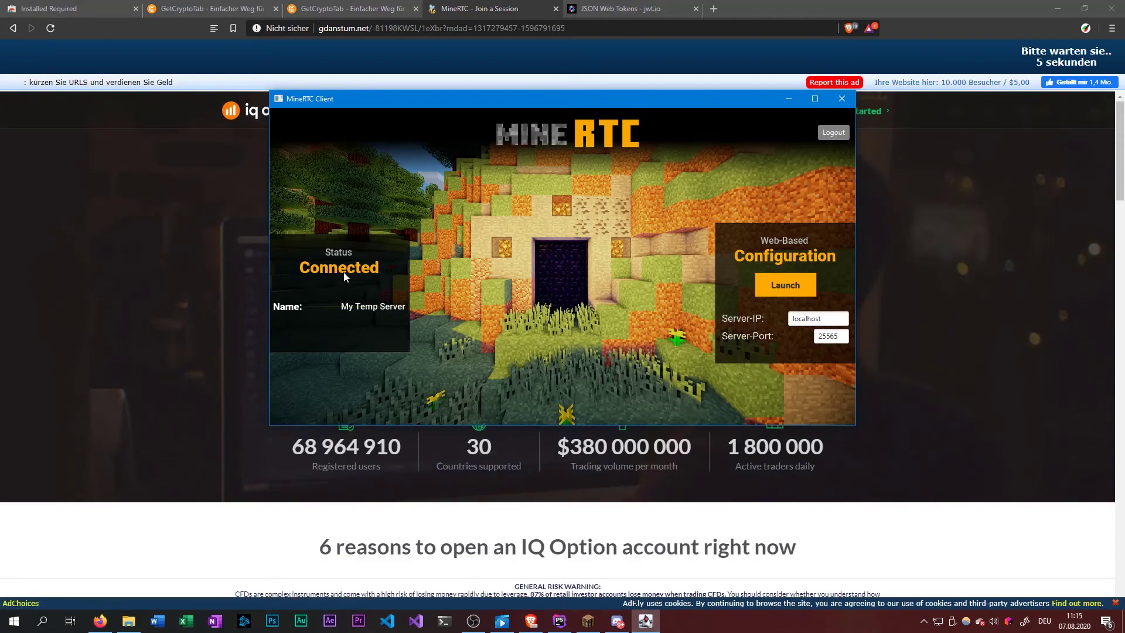
left_click(960, 64)
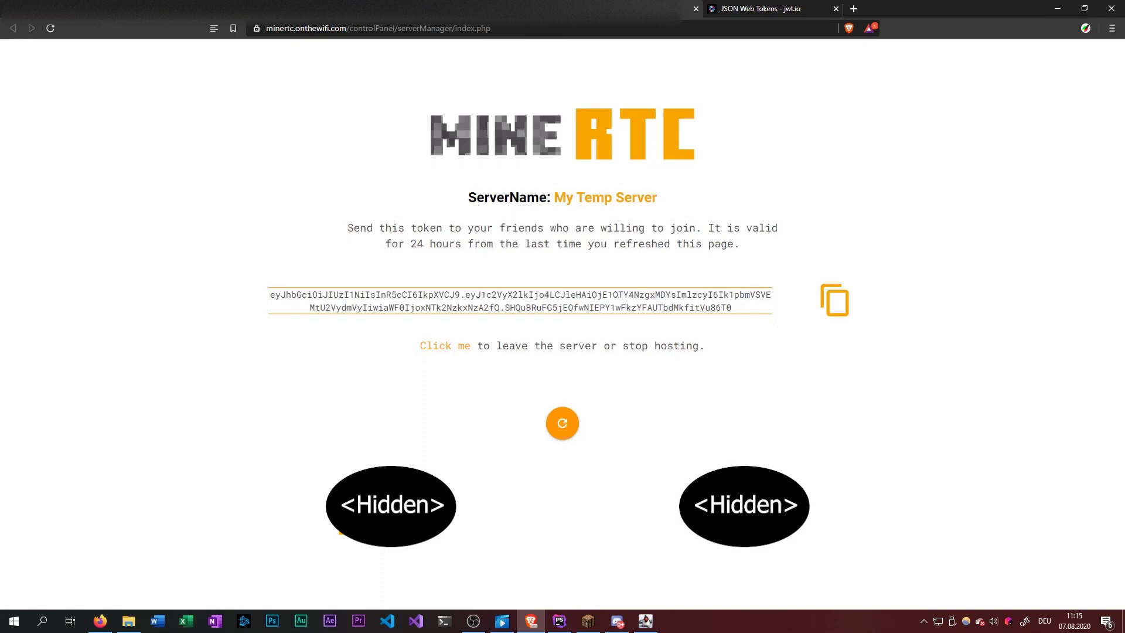
Switch to Minecraft and join the server at the address localhost through Direct Connection
left_click(587, 619)
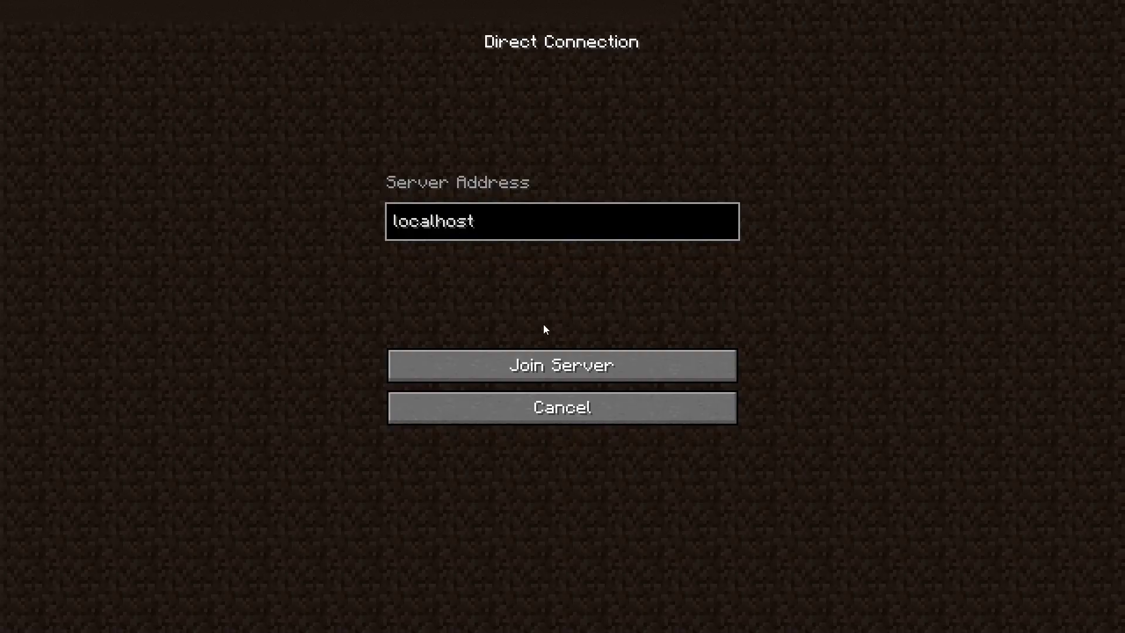
left_click(531, 374)
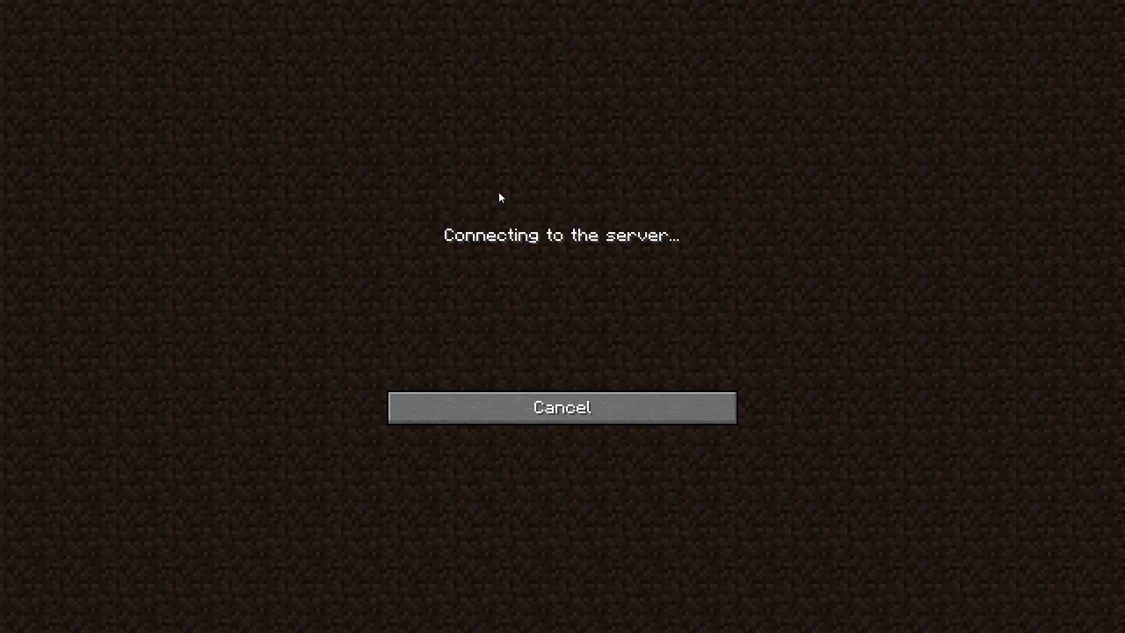